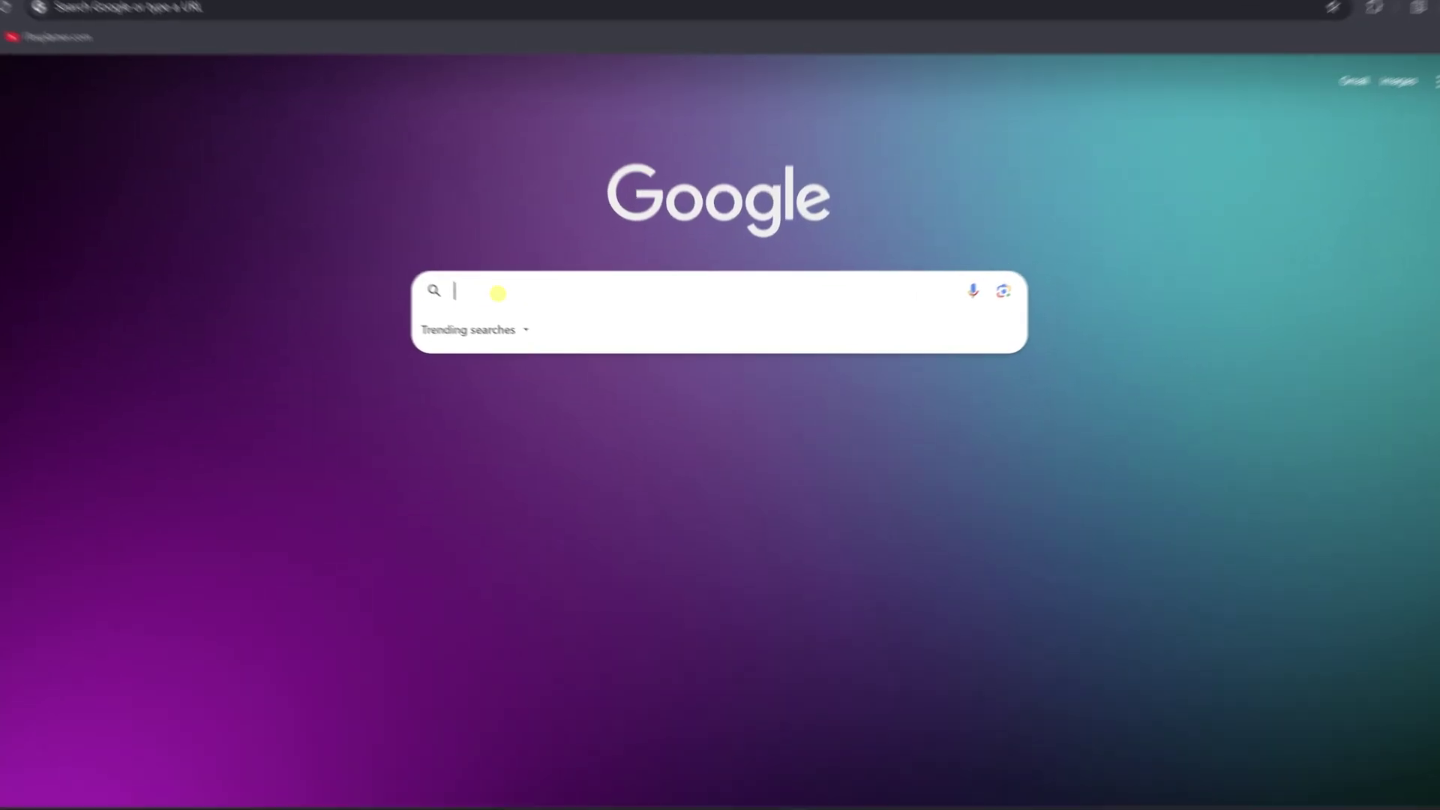
Step: Search Google for 'google play games windows'
{"action": "type", "text": "google play games windows"}
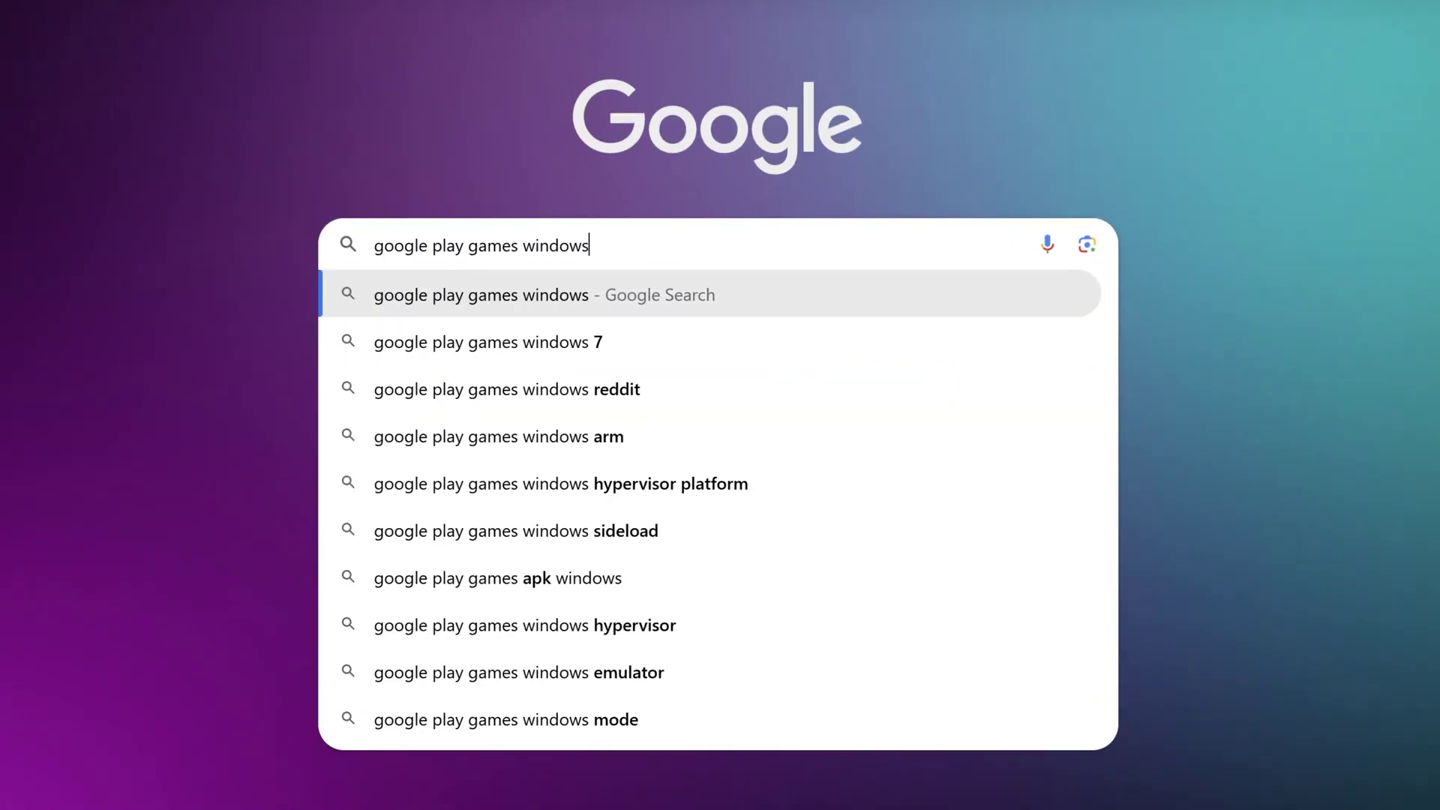
{"action": "key", "text": "Return"}
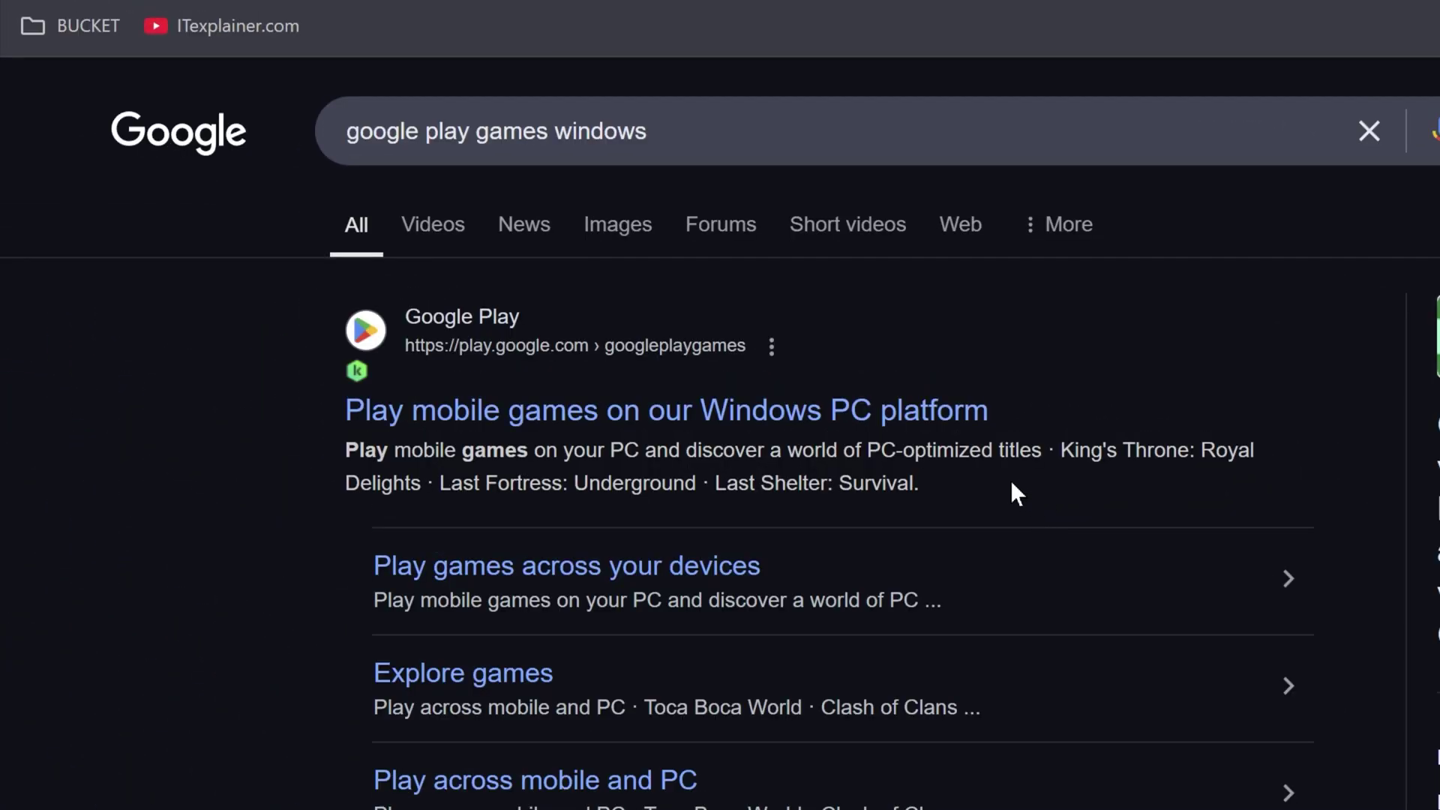
Step: Download Install-GooglePlayGames-Beta.exe (25.3 MB) from the Google Play Games PC page
{"action": "left_click", "coordinate": [916, 418]}
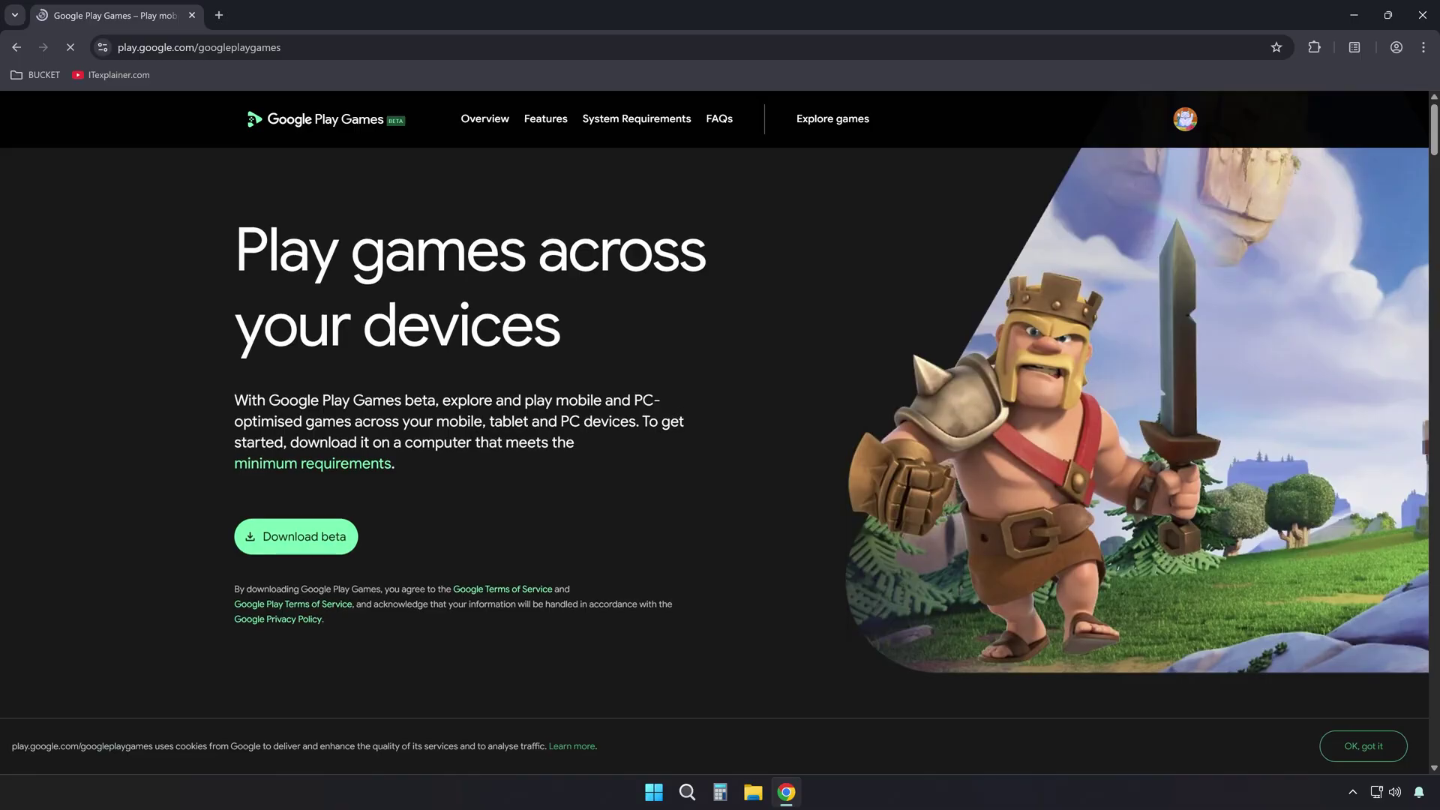
{"action": "left_click", "coordinate": [311, 537]}
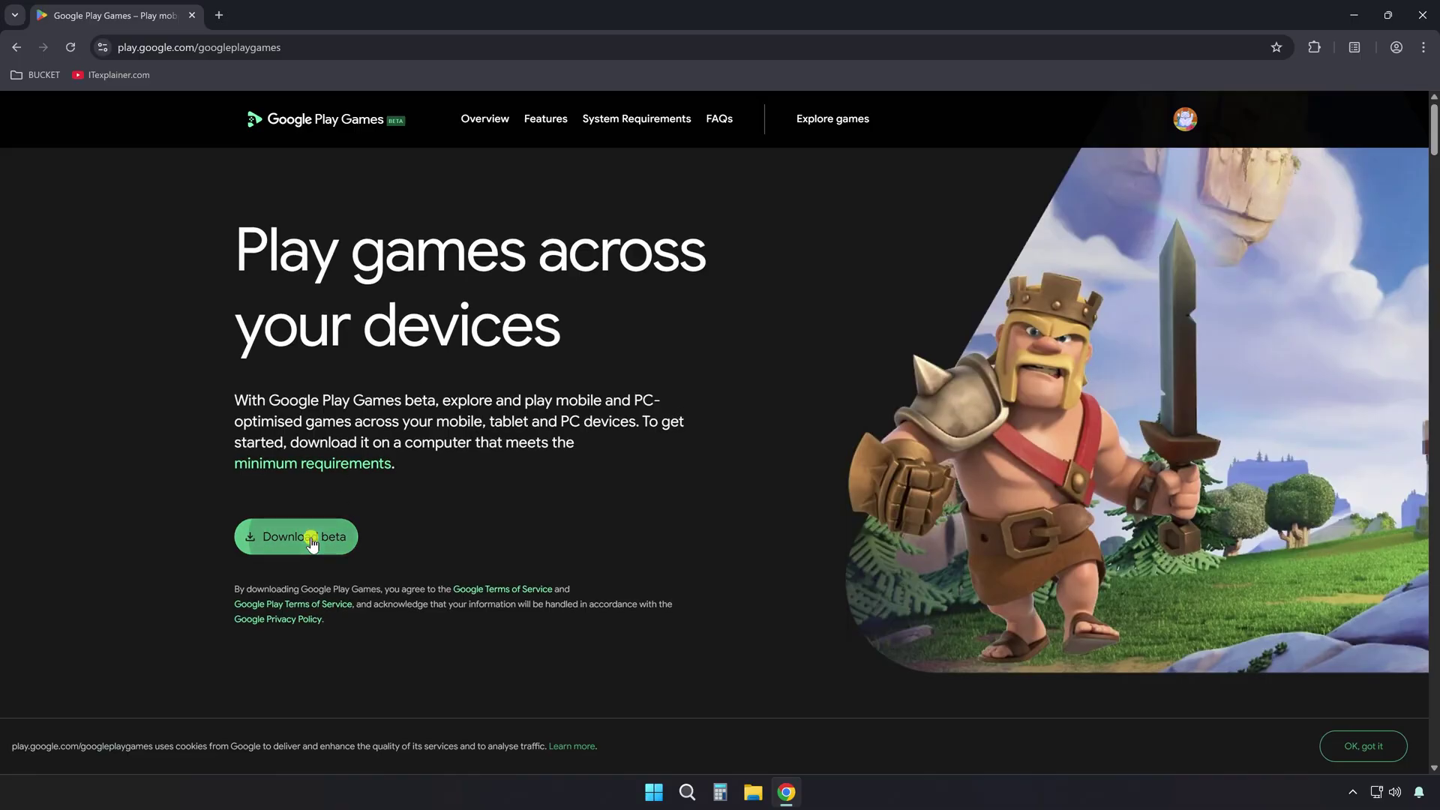
{"action": "left_click", "coordinate": [328, 535]}
{"action": "left_click", "coordinate": [1370, 47]}
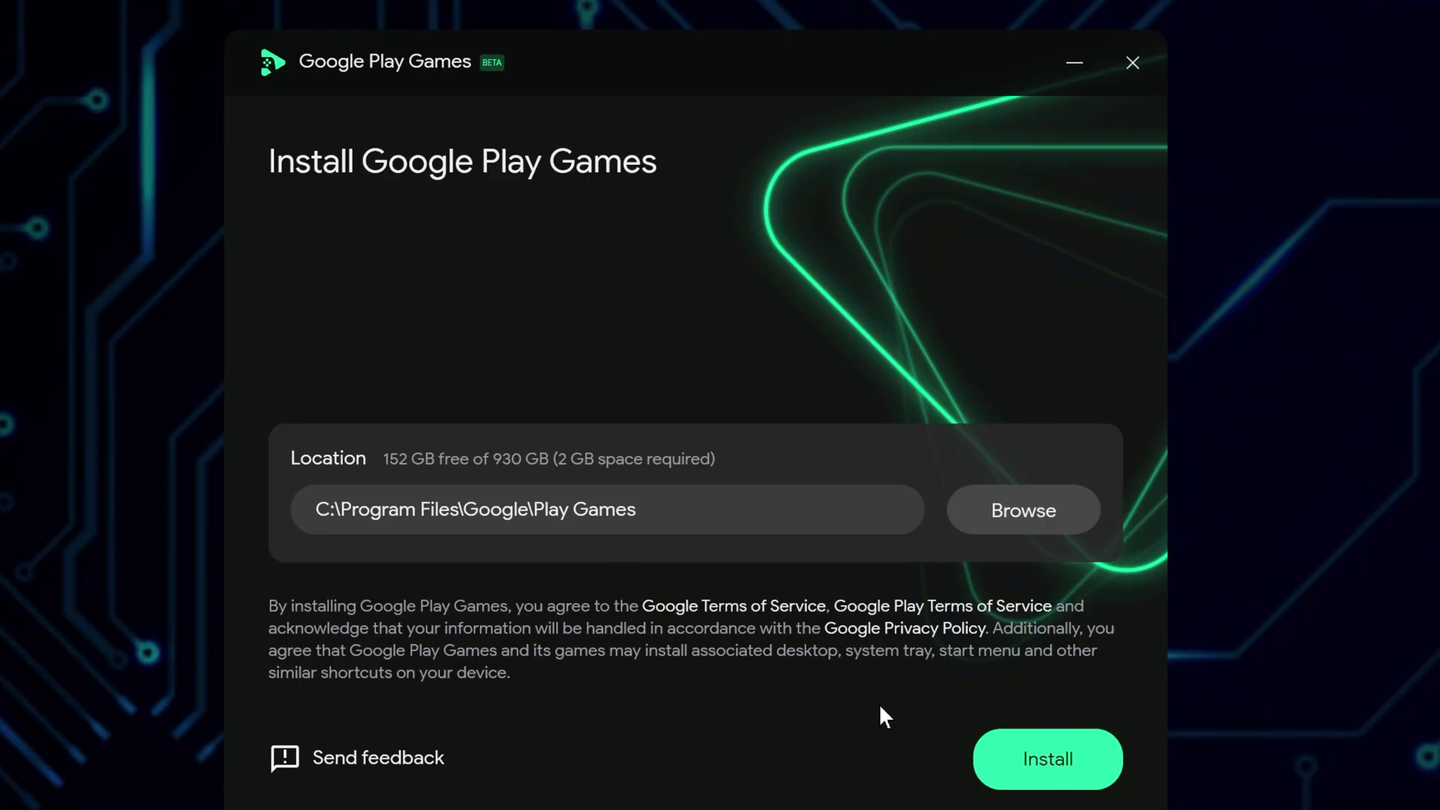
Step: Install Google Play Games beta into C:\Program Files\Google\Play Games
{"action": "left_click", "coordinate": [1012, 763]}
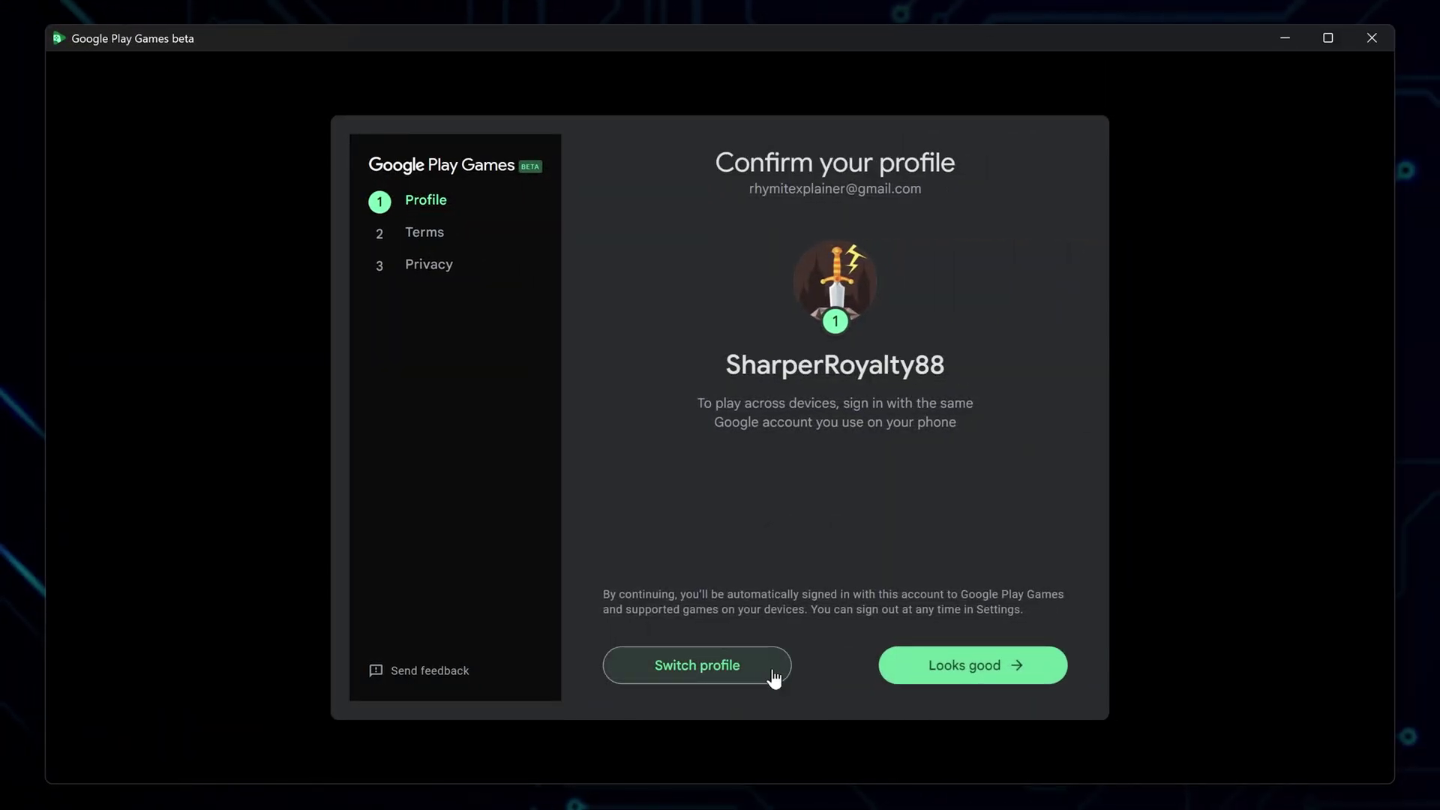
Step: Confirm the profile, accept the terms and finish setup with usage-data sharing off
{"action": "left_click", "coordinate": [905, 675]}
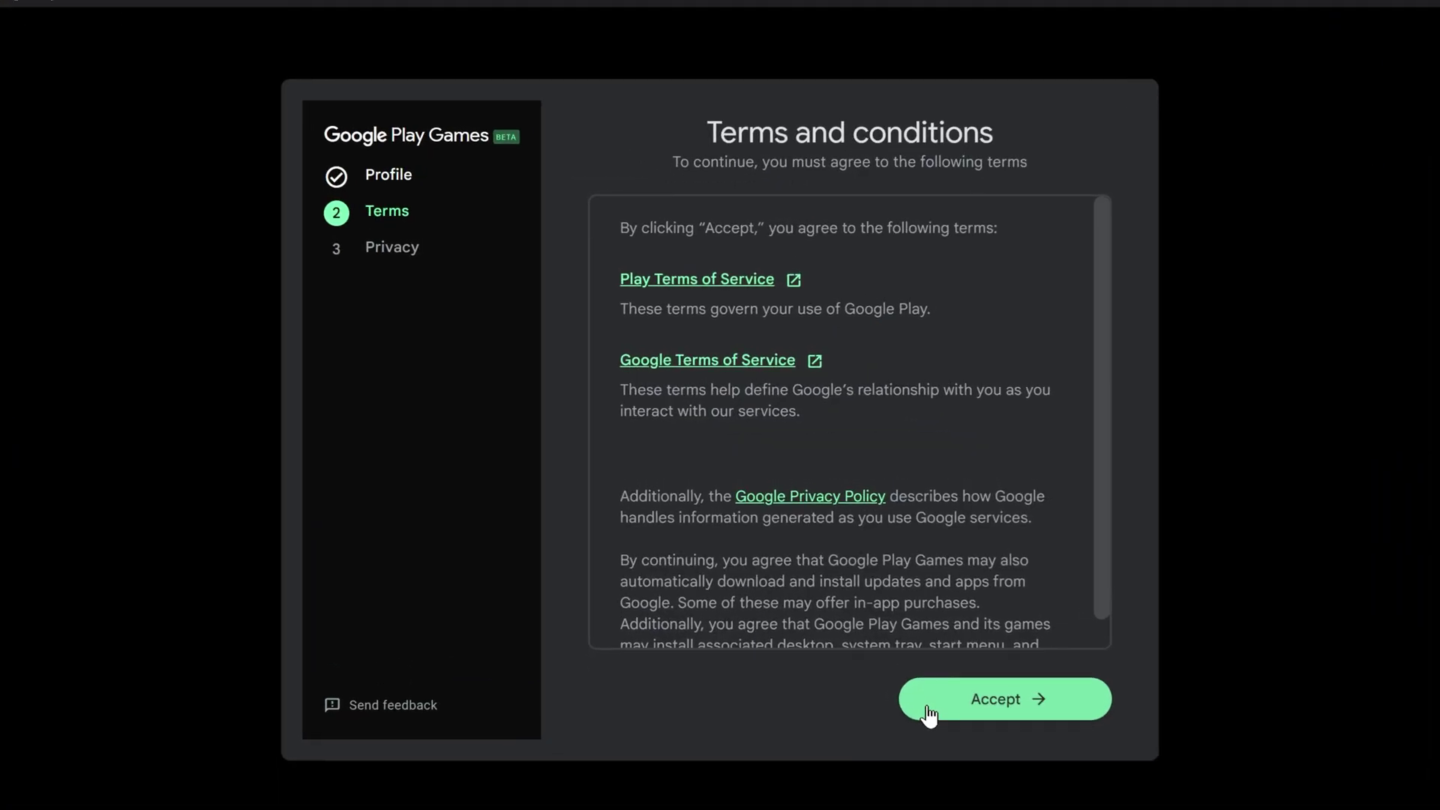
{"action": "left_click", "coordinate": [928, 711]}
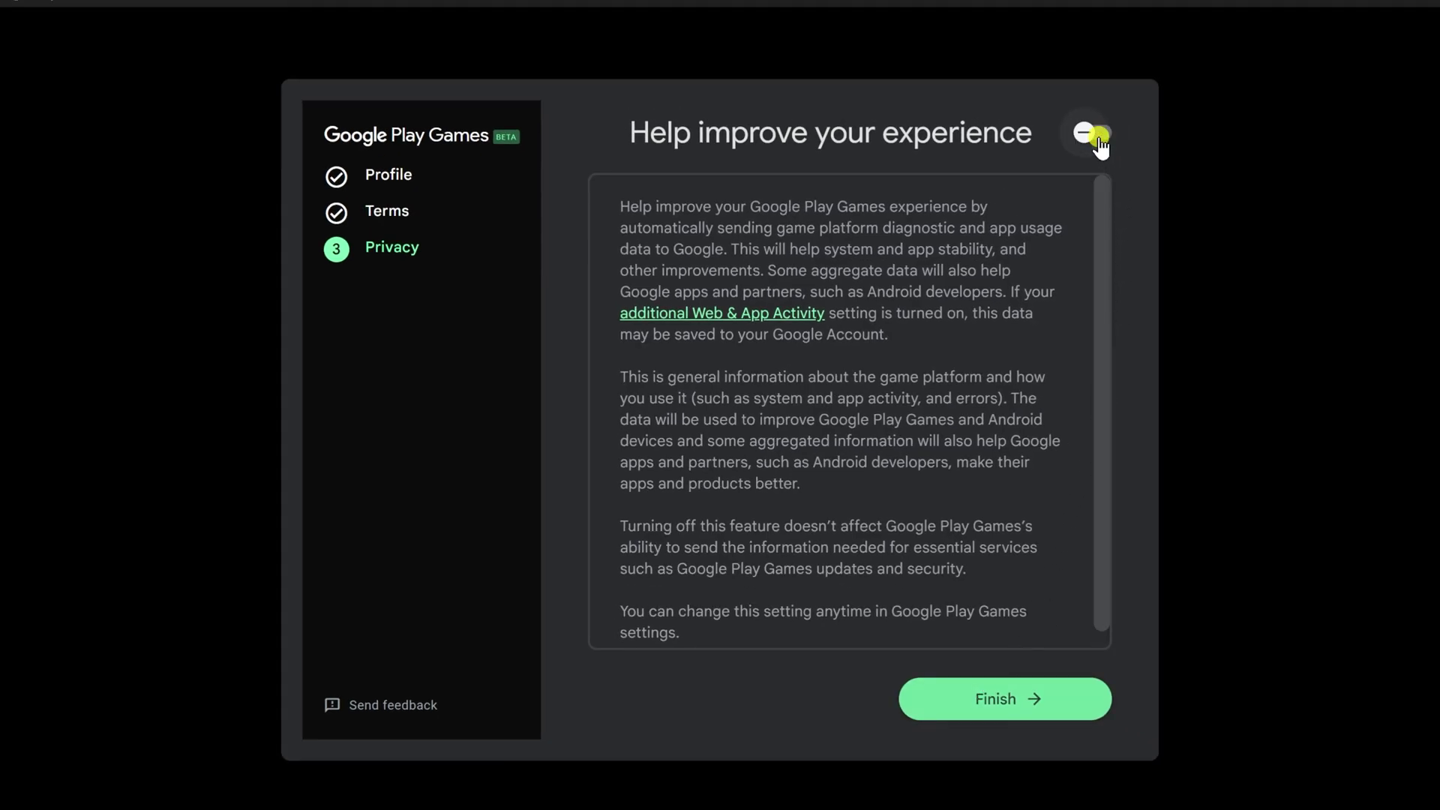
{"action": "left_click", "coordinate": [942, 716]}
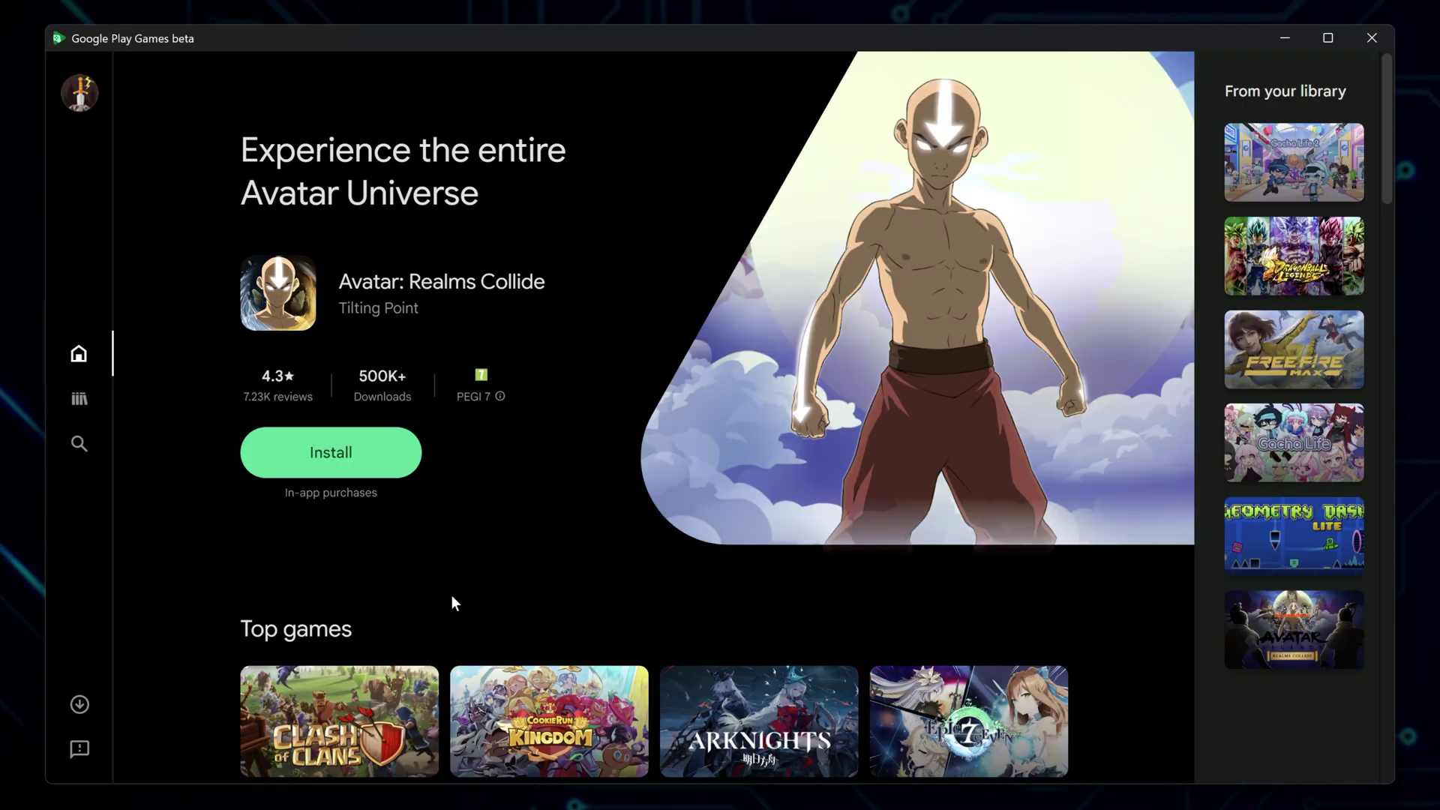
Step: Search for 'carx street' and open the CarX Street game page
{"action": "left_click", "coordinate": [95, 447]}
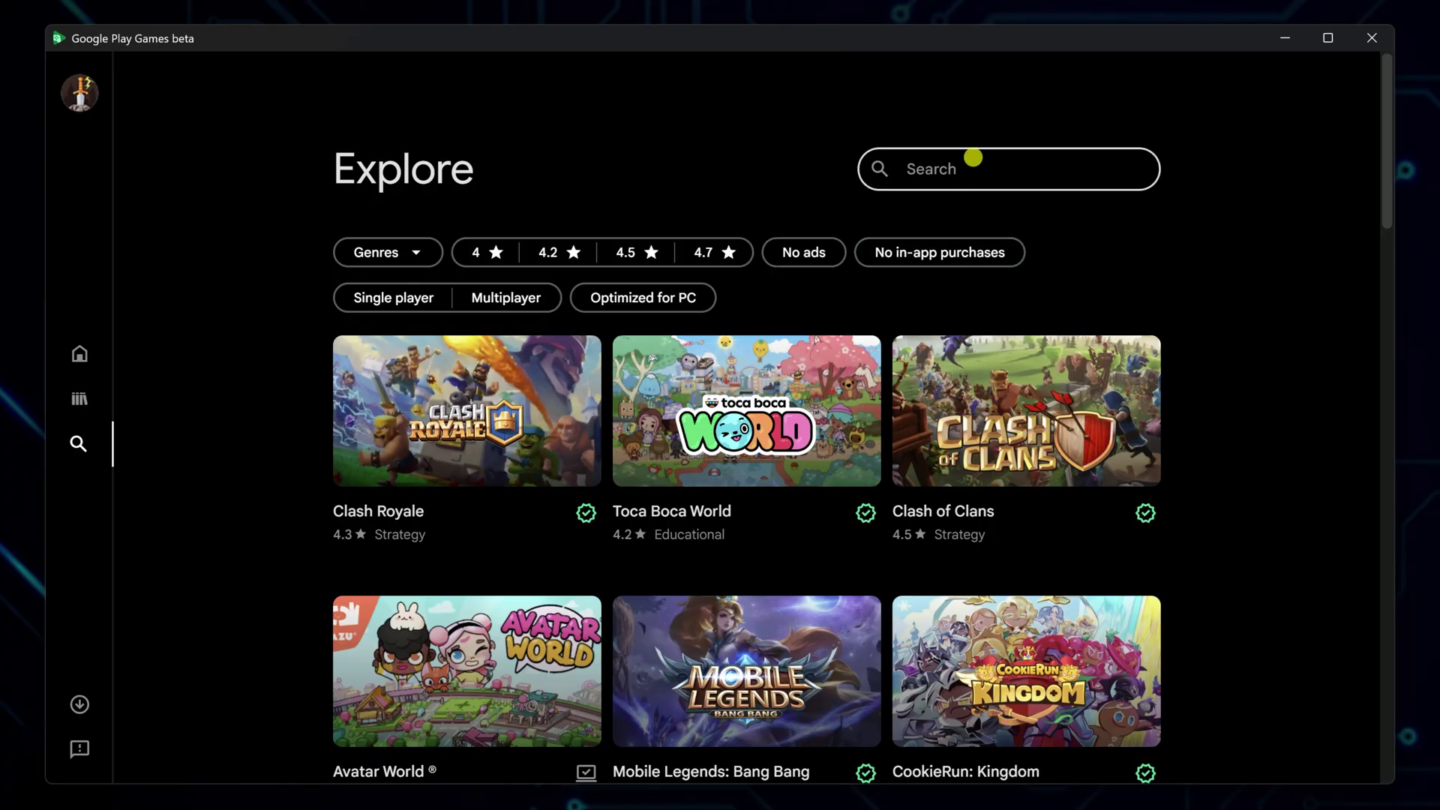
{"action": "left_click", "coordinate": [973, 157]}
{"action": "type", "text": "carx stree"}
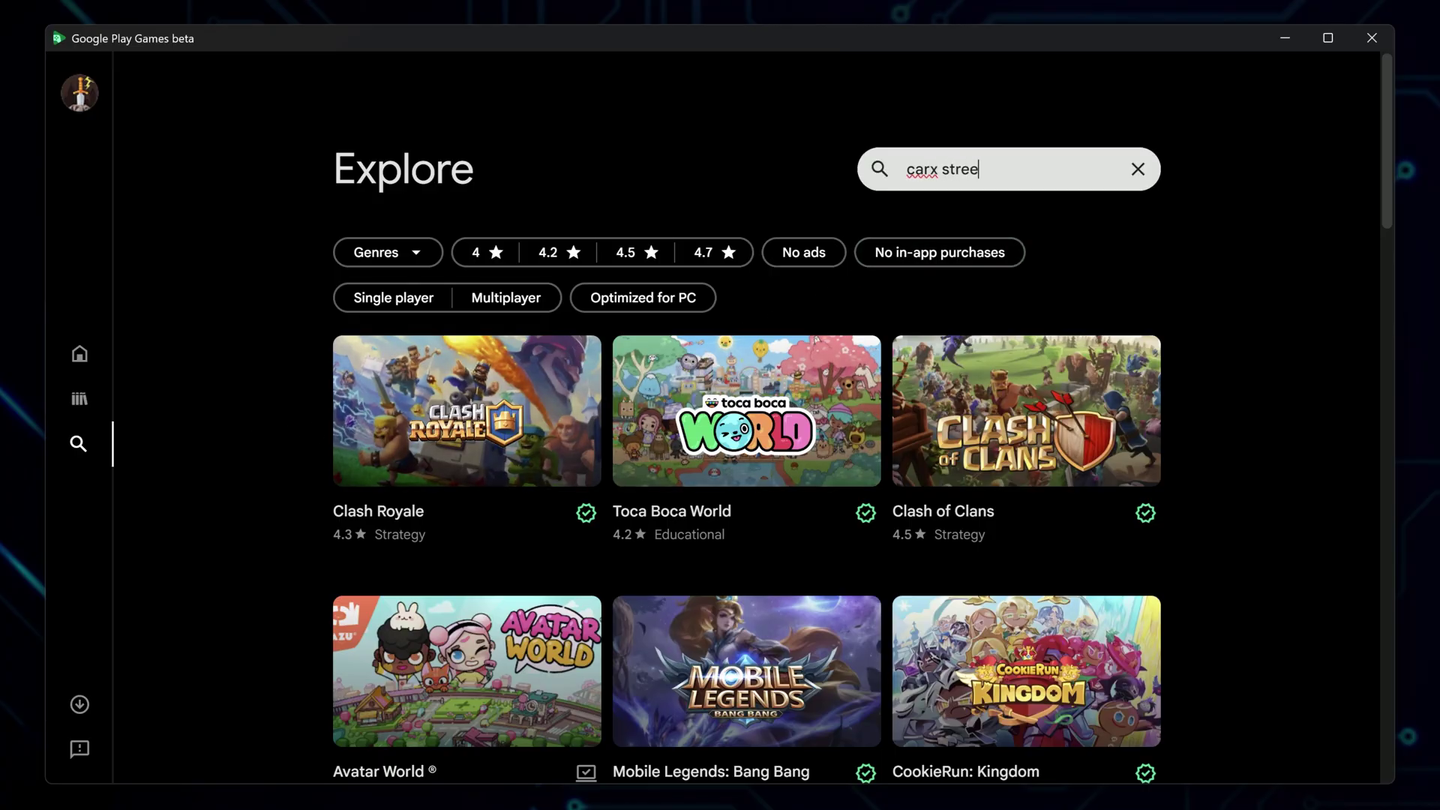
{"action": "type", "text": "t"}
{"action": "key", "text": "Return"}
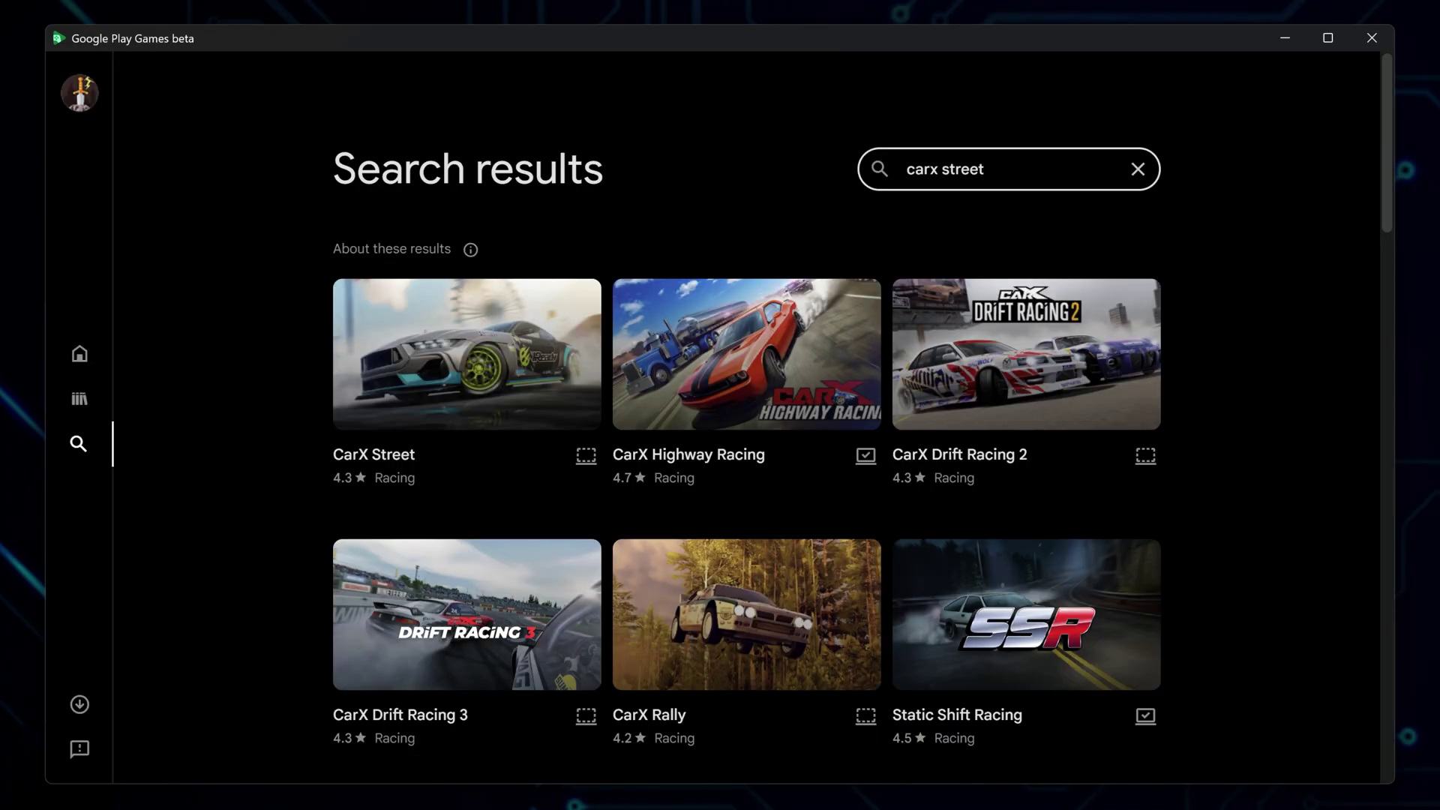
{"action": "left_click", "coordinate": [514, 362]}
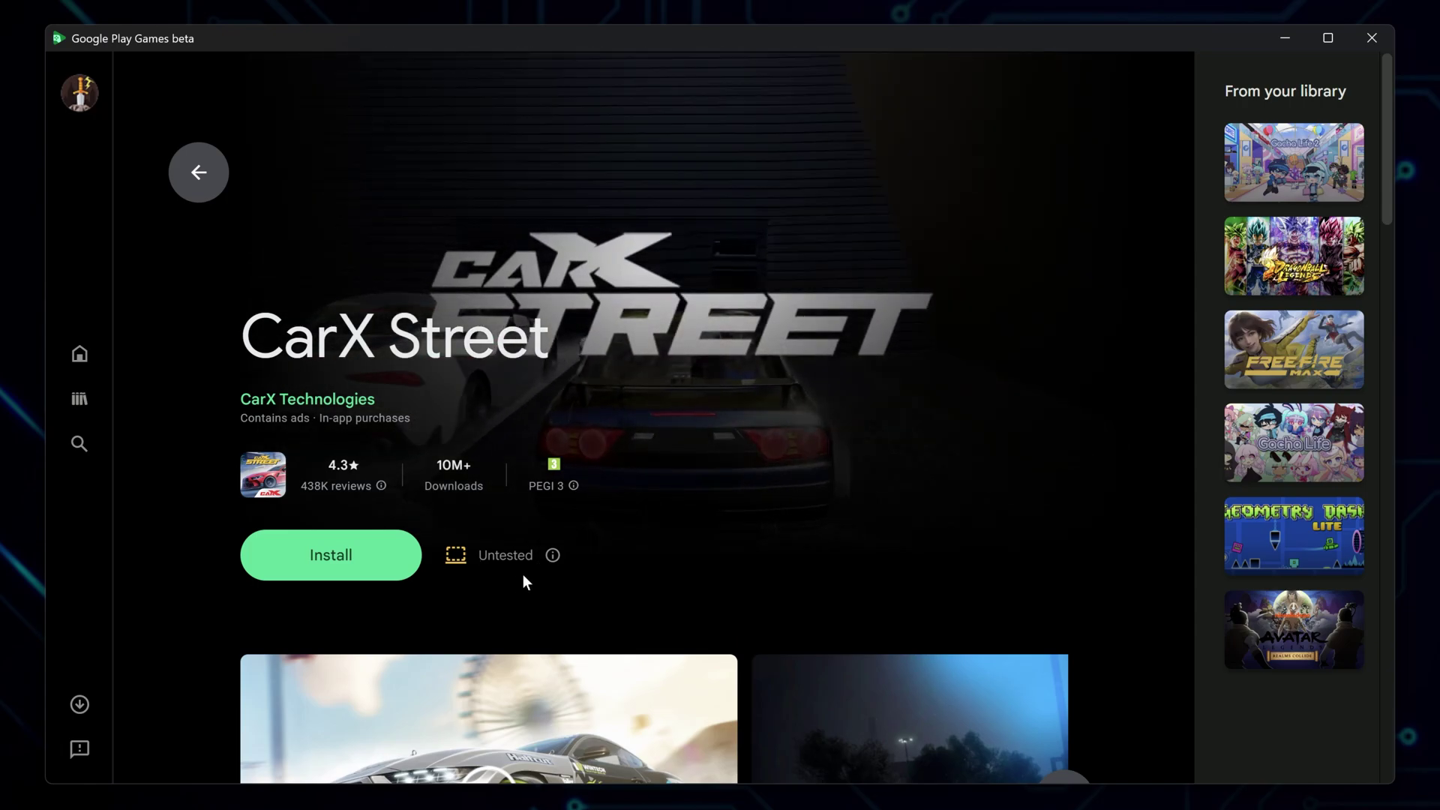
Step: Review CarX Street's Untested compatibility note, then install it and answer the desktop-shortcut prompt
{"action": "left_click", "coordinate": [551, 559]}
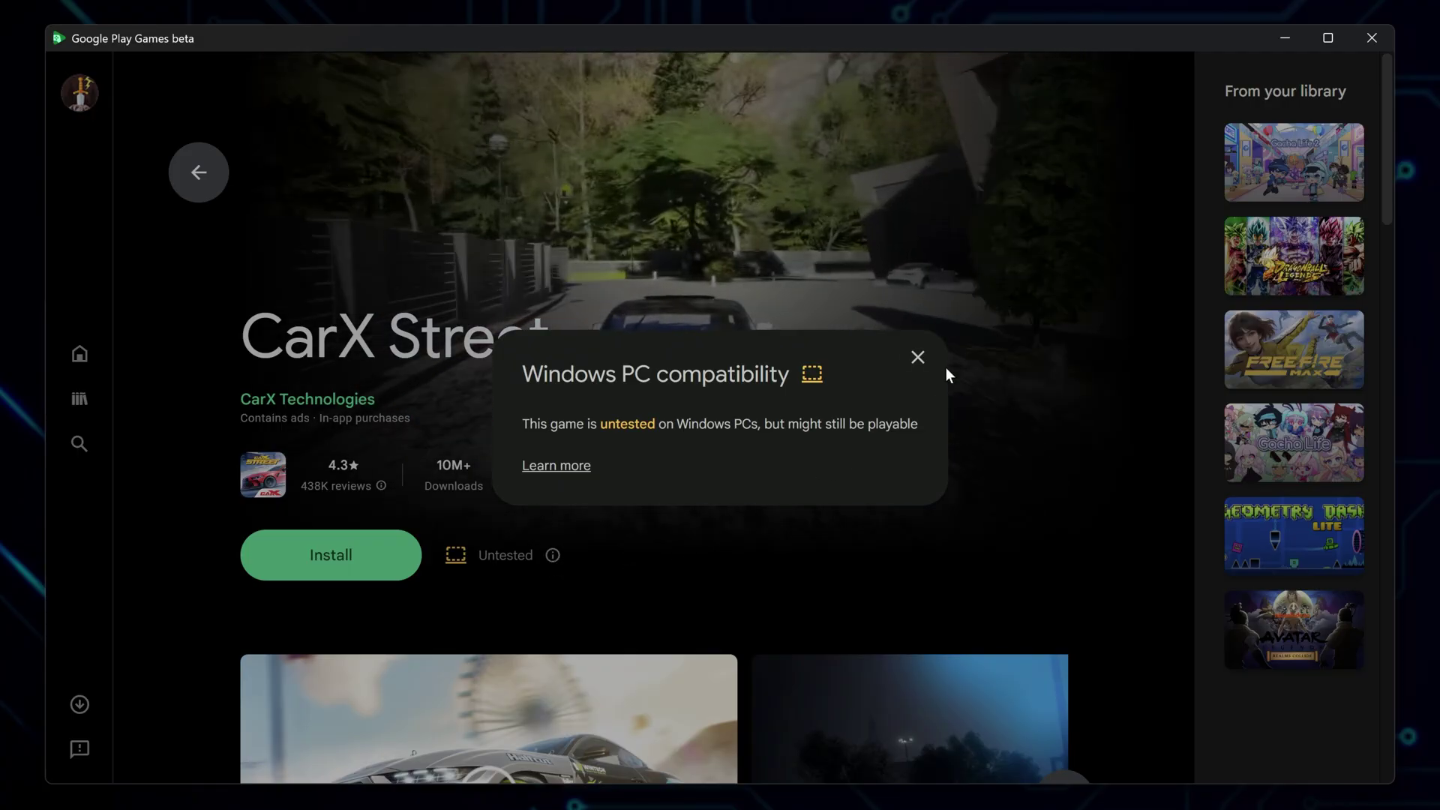
{"action": "left_click", "coordinate": [920, 365]}
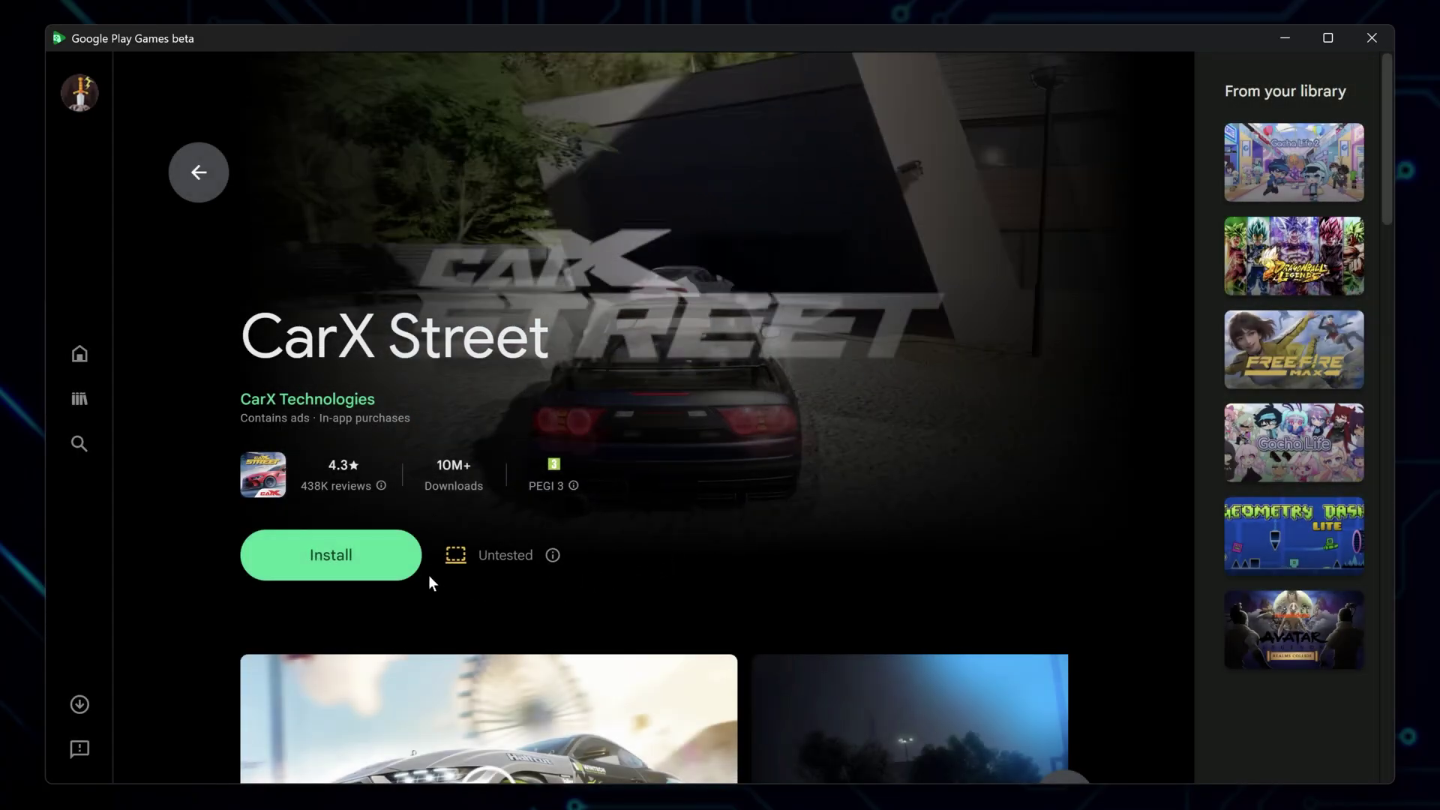
{"action": "left_click", "coordinate": [394, 562]}
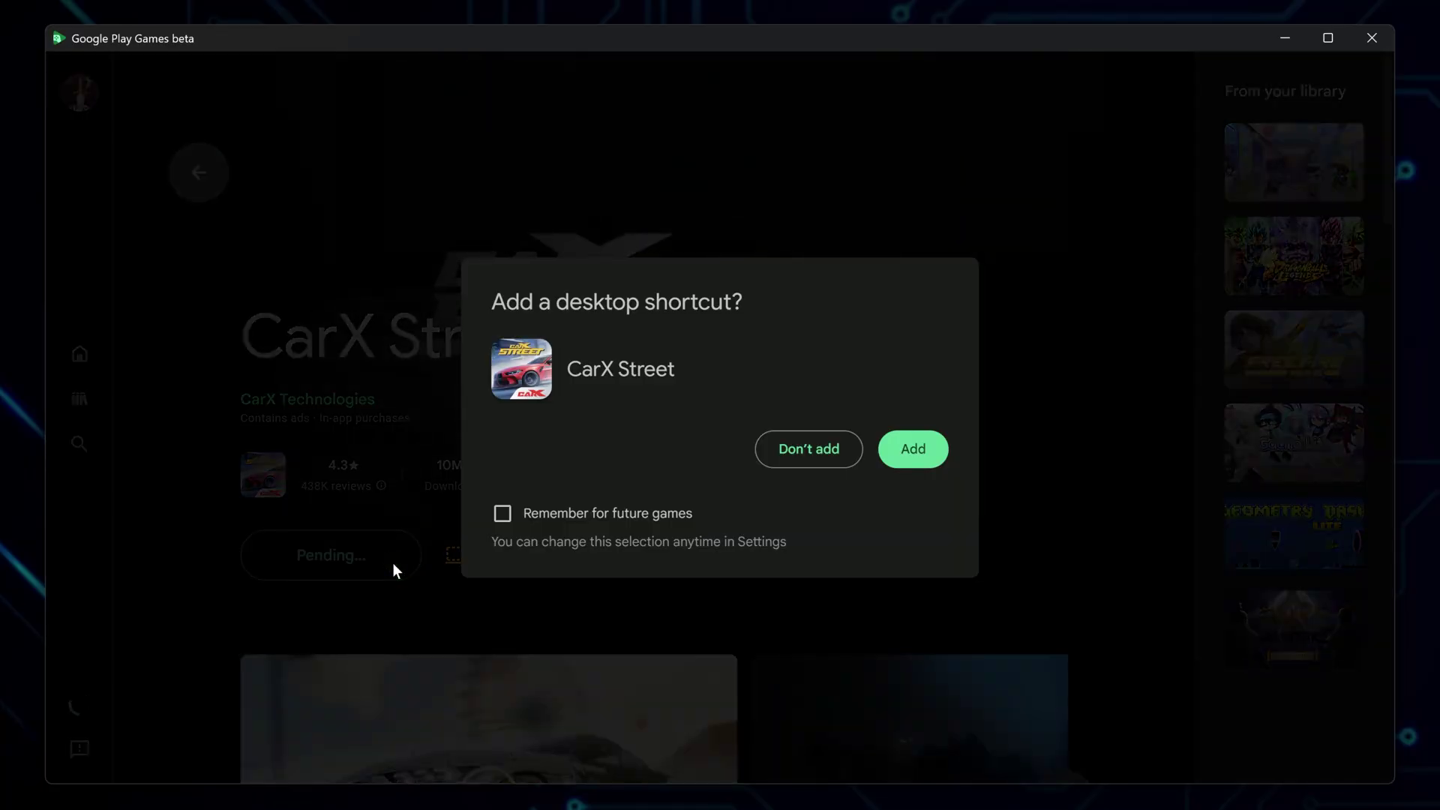
{"action": "left_click", "coordinate": [891, 450]}
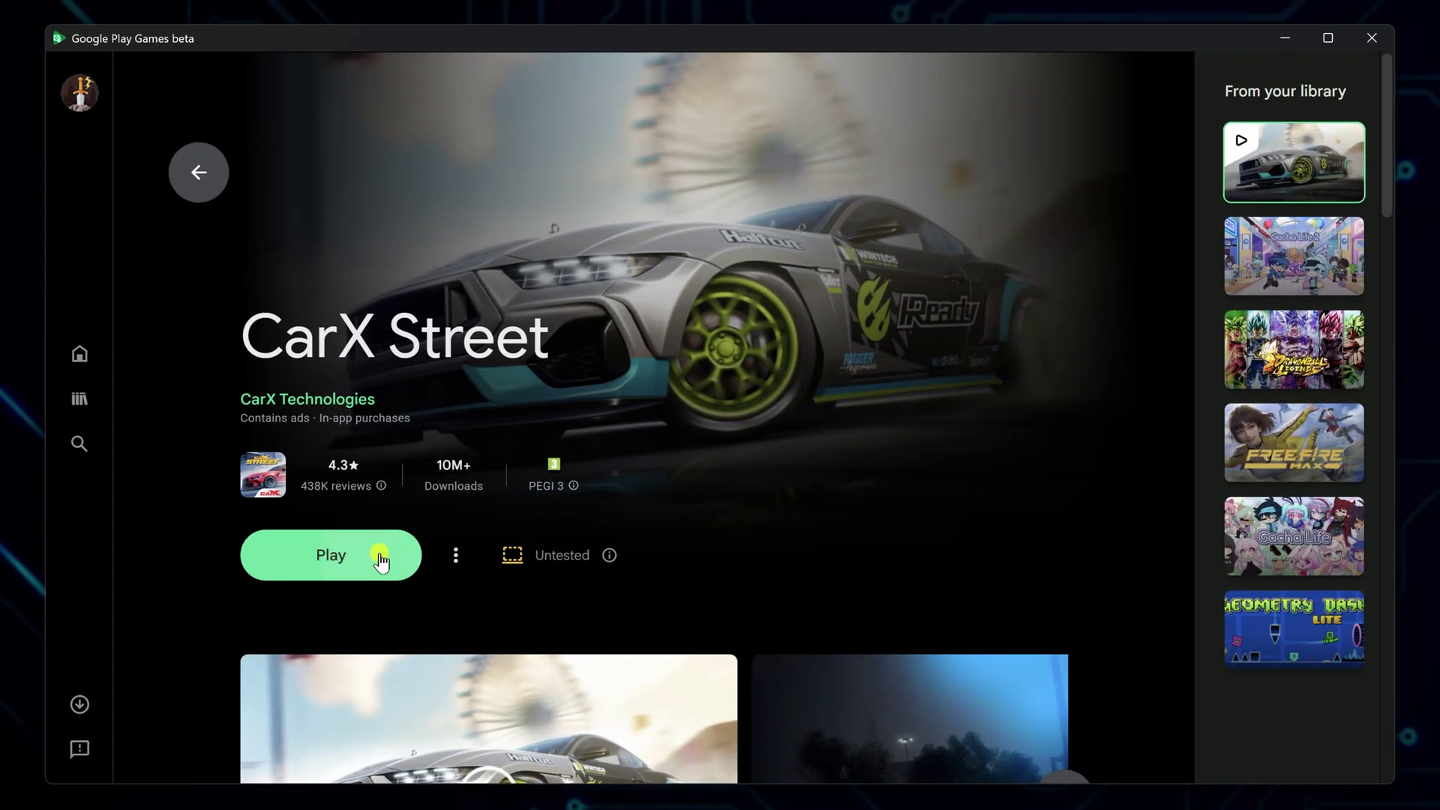
Step: Launch CarX Street, minimize the launcher, and try the on-screen gas and brake pedals
{"action": "left_click", "coordinate": [381, 557]}
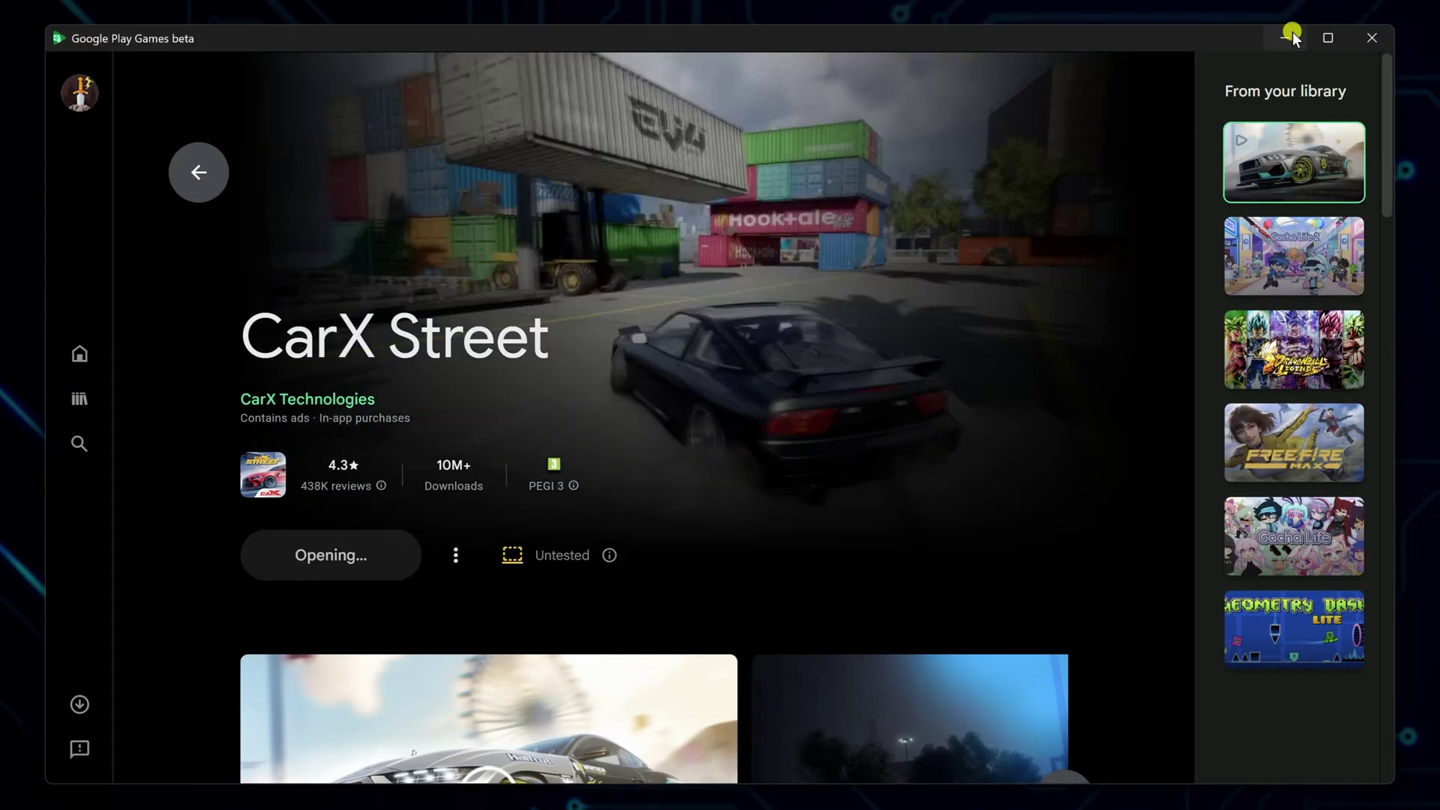
{"action": "left_click", "coordinate": [1292, 35]}
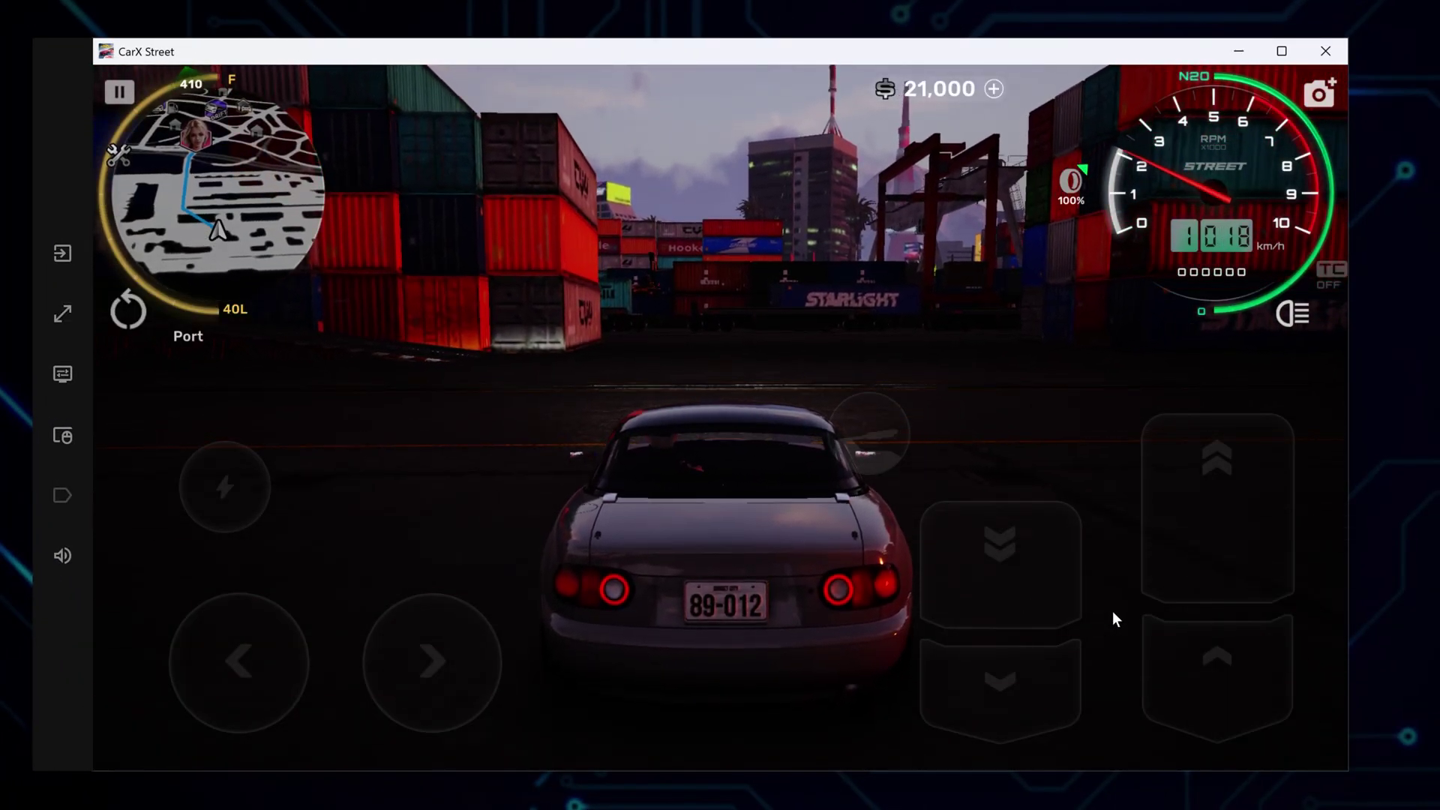
{"action": "left_click", "coordinate": [1202, 547]}
{"action": "left_click", "coordinate": [1203, 673]}
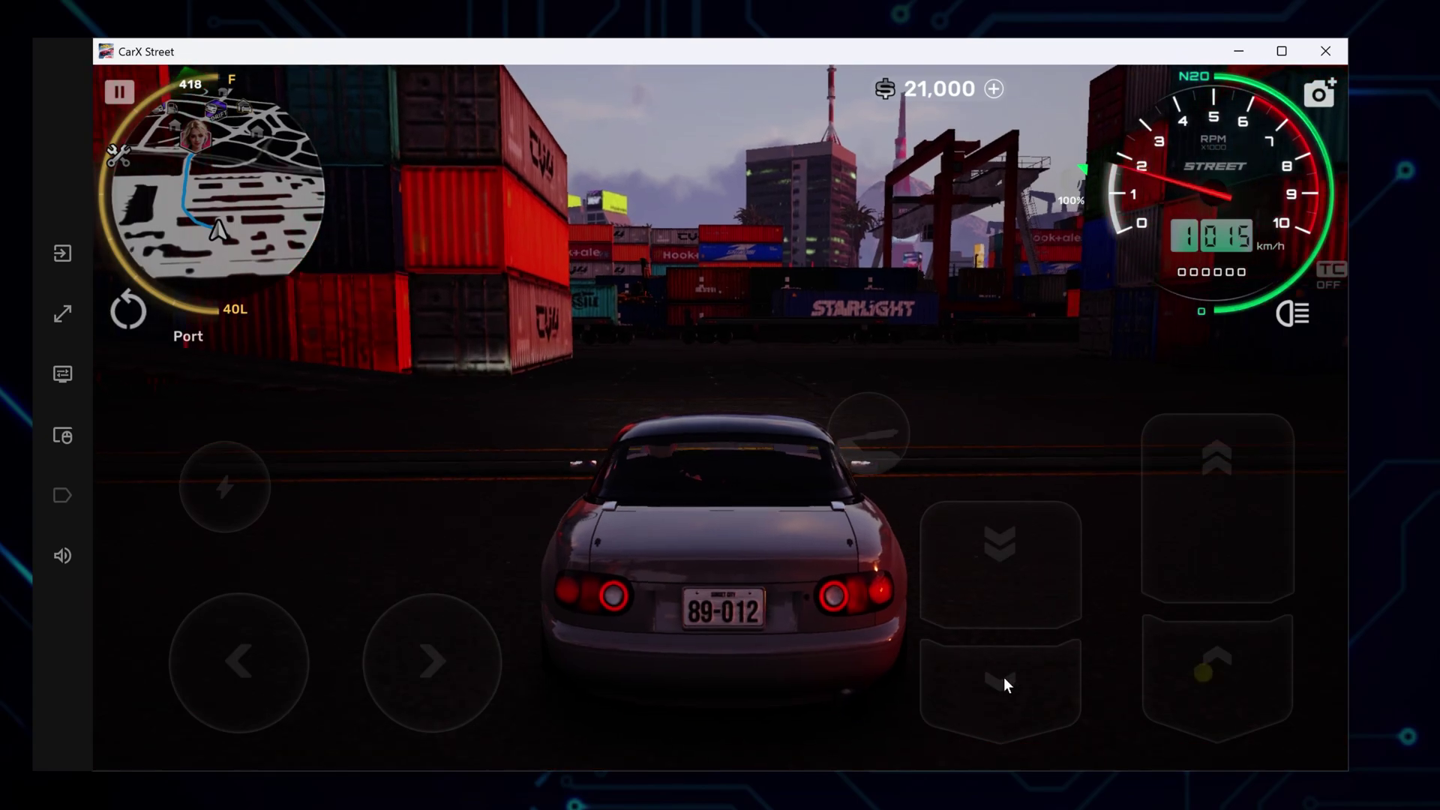
{"action": "left_click", "coordinate": [998, 679]}
{"action": "left_click", "coordinate": [996, 673]}
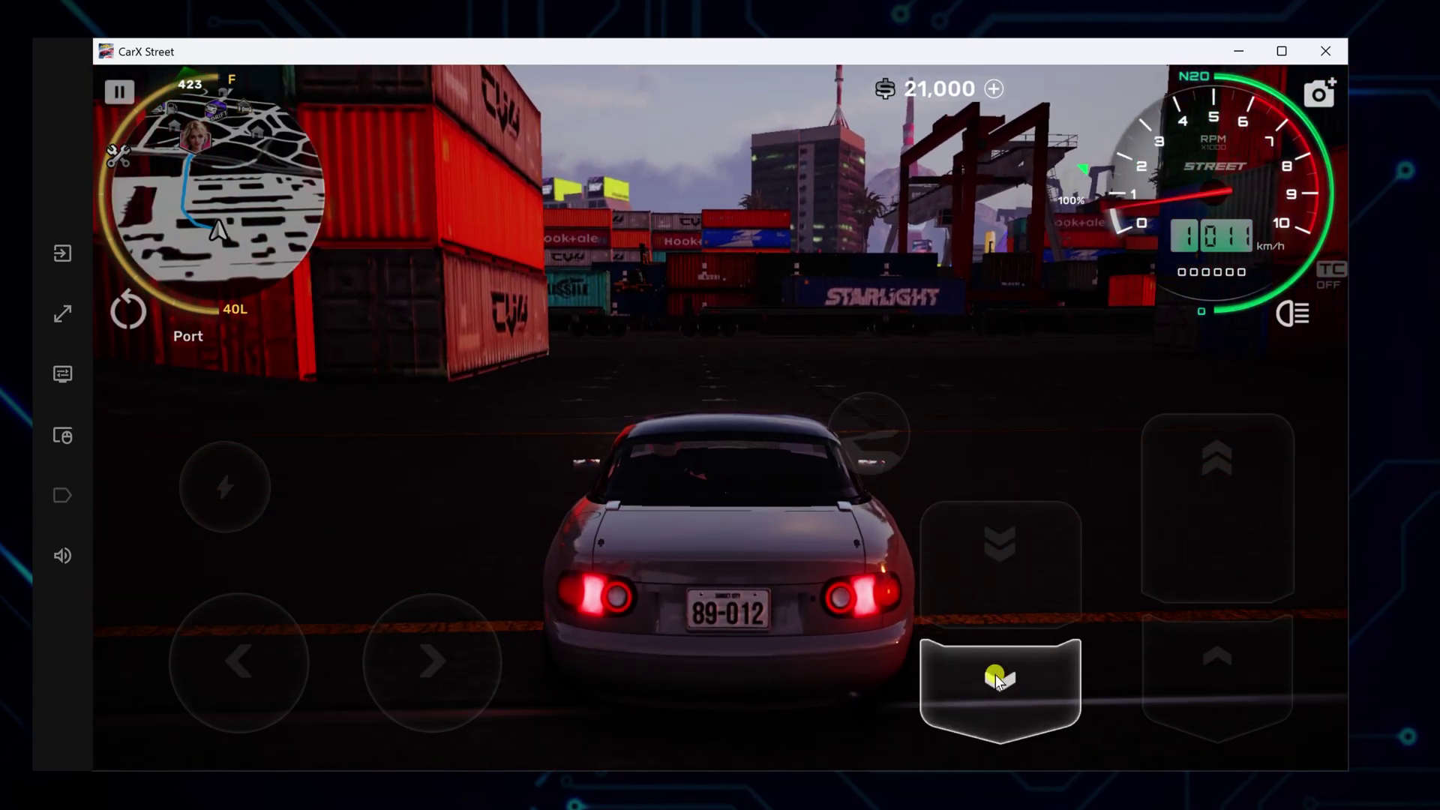
{"action": "left_click", "coordinate": [884, 405]}
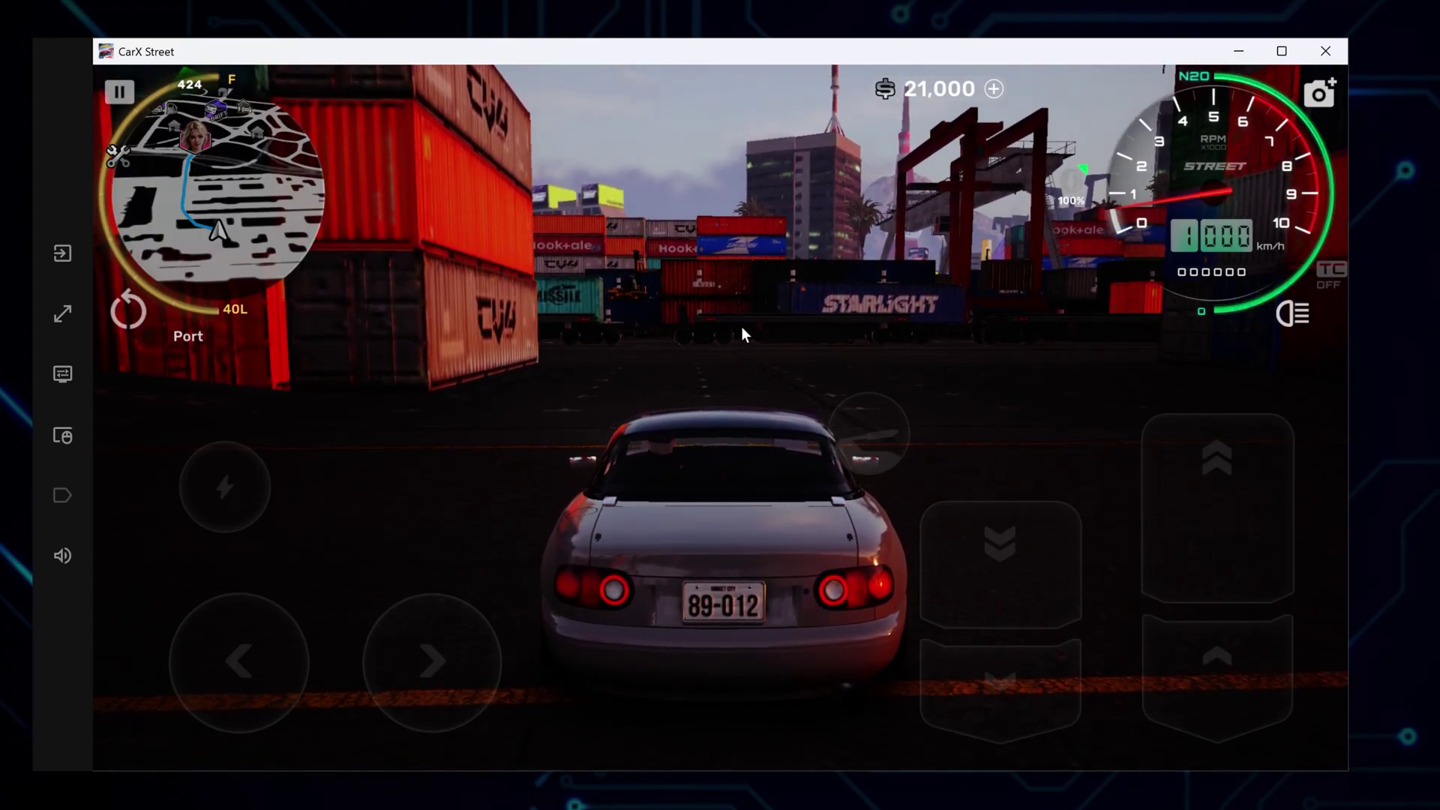
Step: Check visual settings, leaving resolution at 3840 x 2160 and maximum FPS at 60 Hz
{"action": "left_click", "coordinate": [63, 374]}
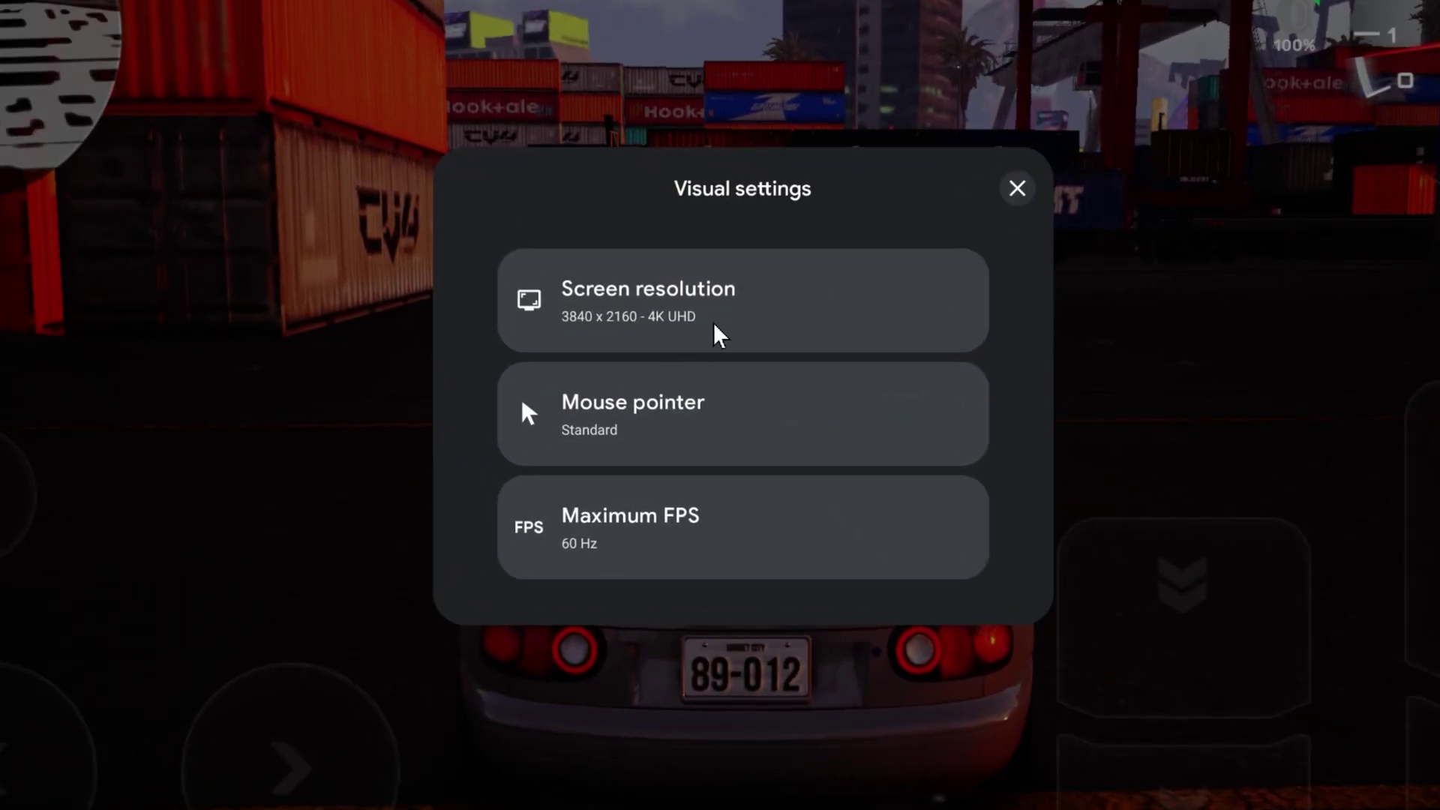
{"action": "left_click", "coordinate": [720, 321]}
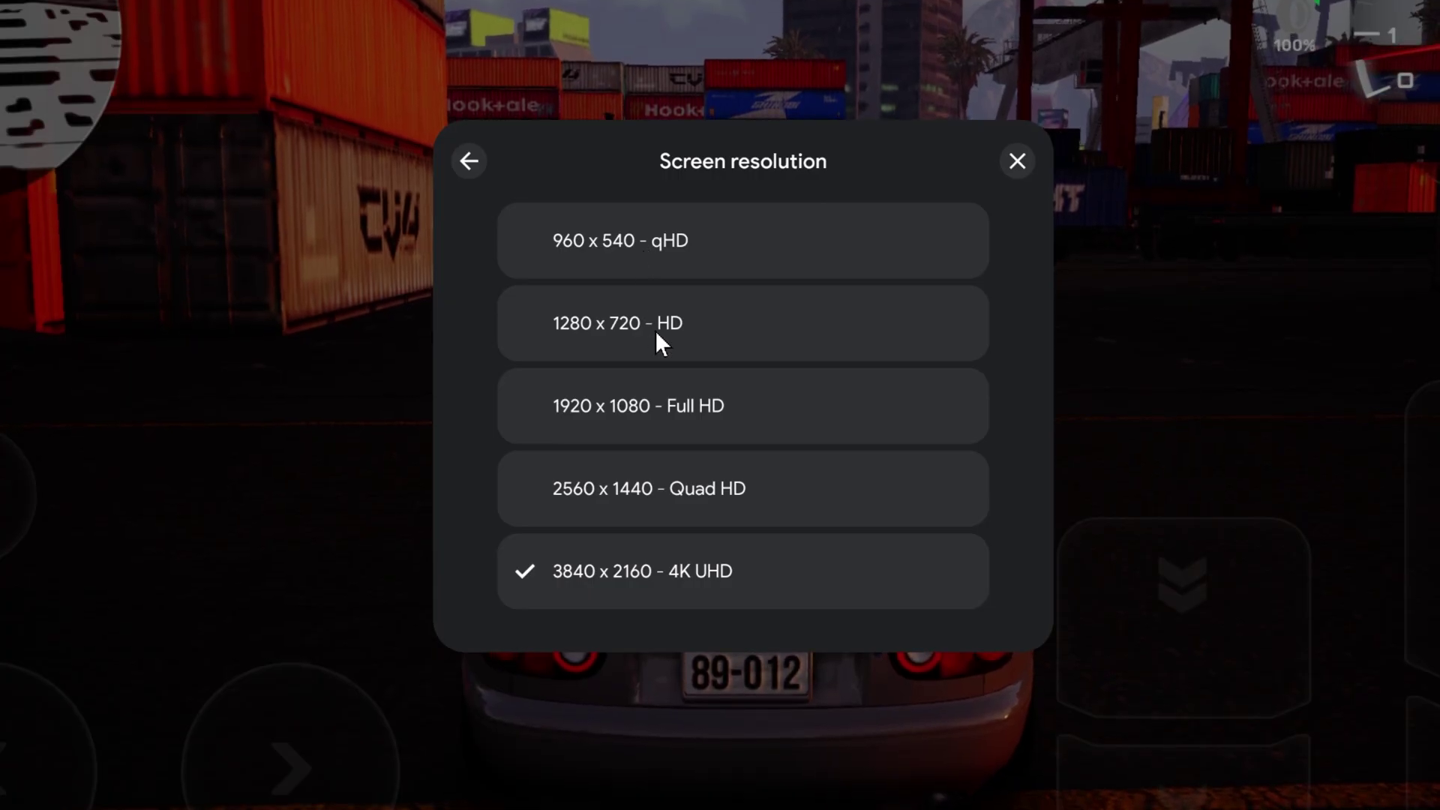
{"action": "left_click", "coordinate": [470, 162]}
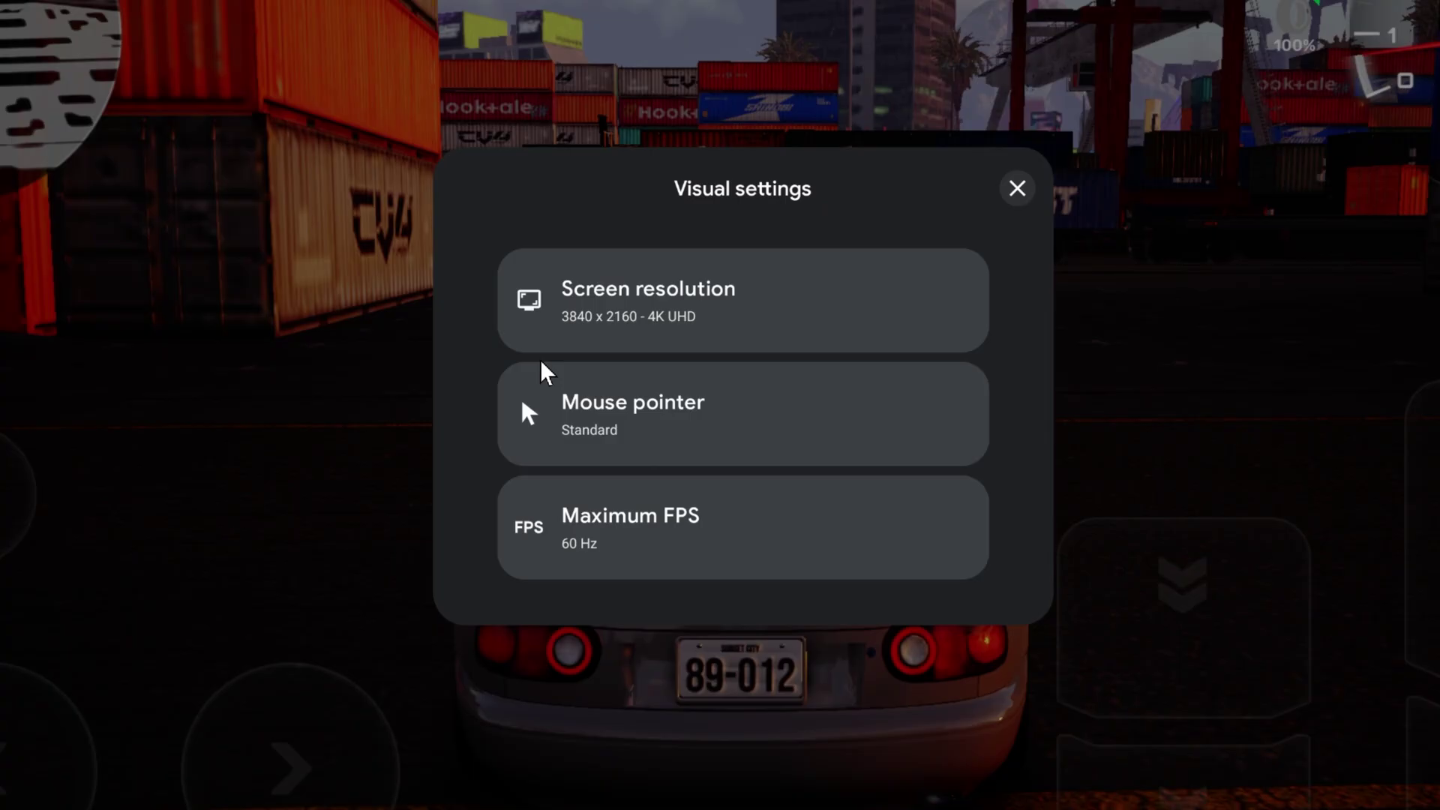
{"action": "left_click", "coordinate": [685, 534]}
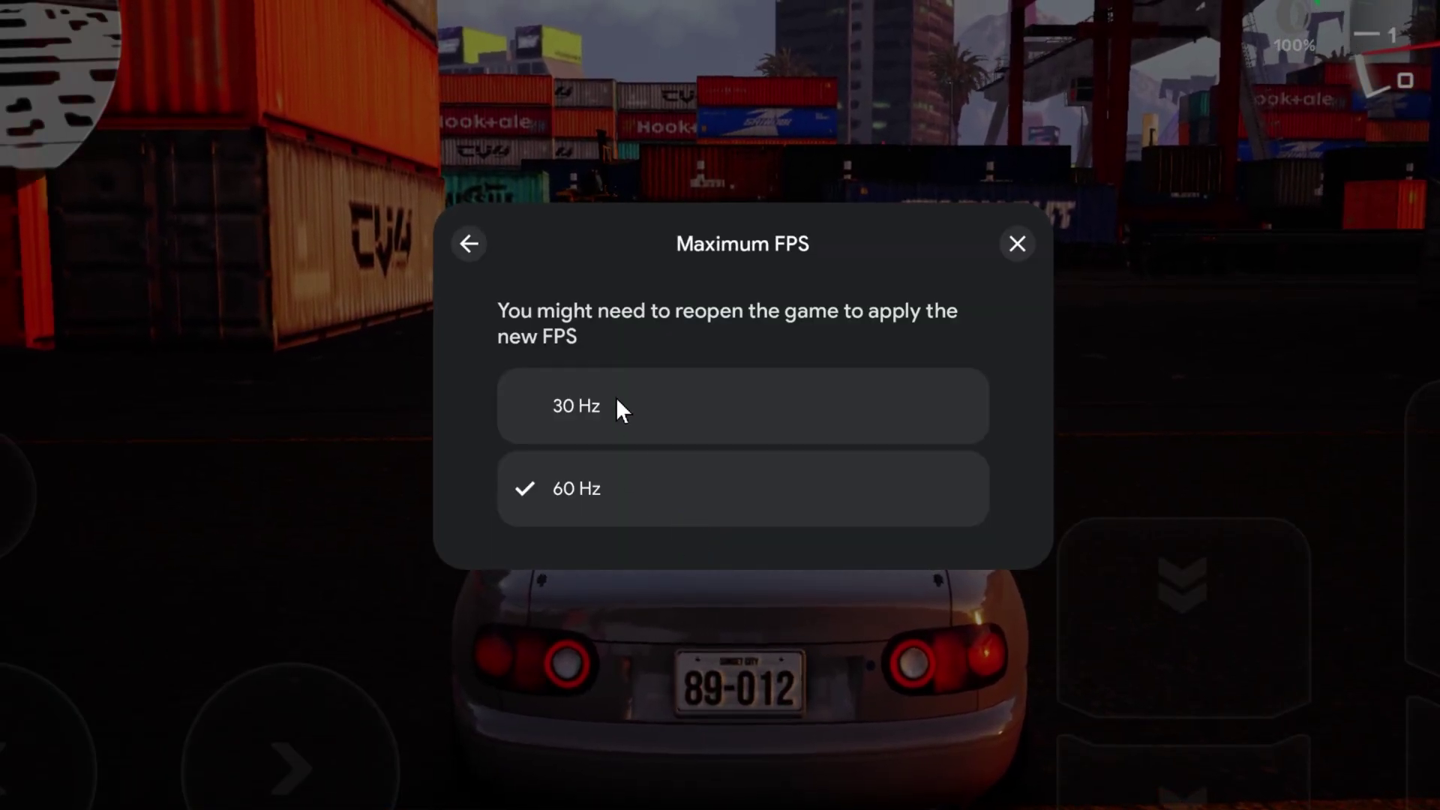
{"action": "left_click", "coordinate": [485, 235]}
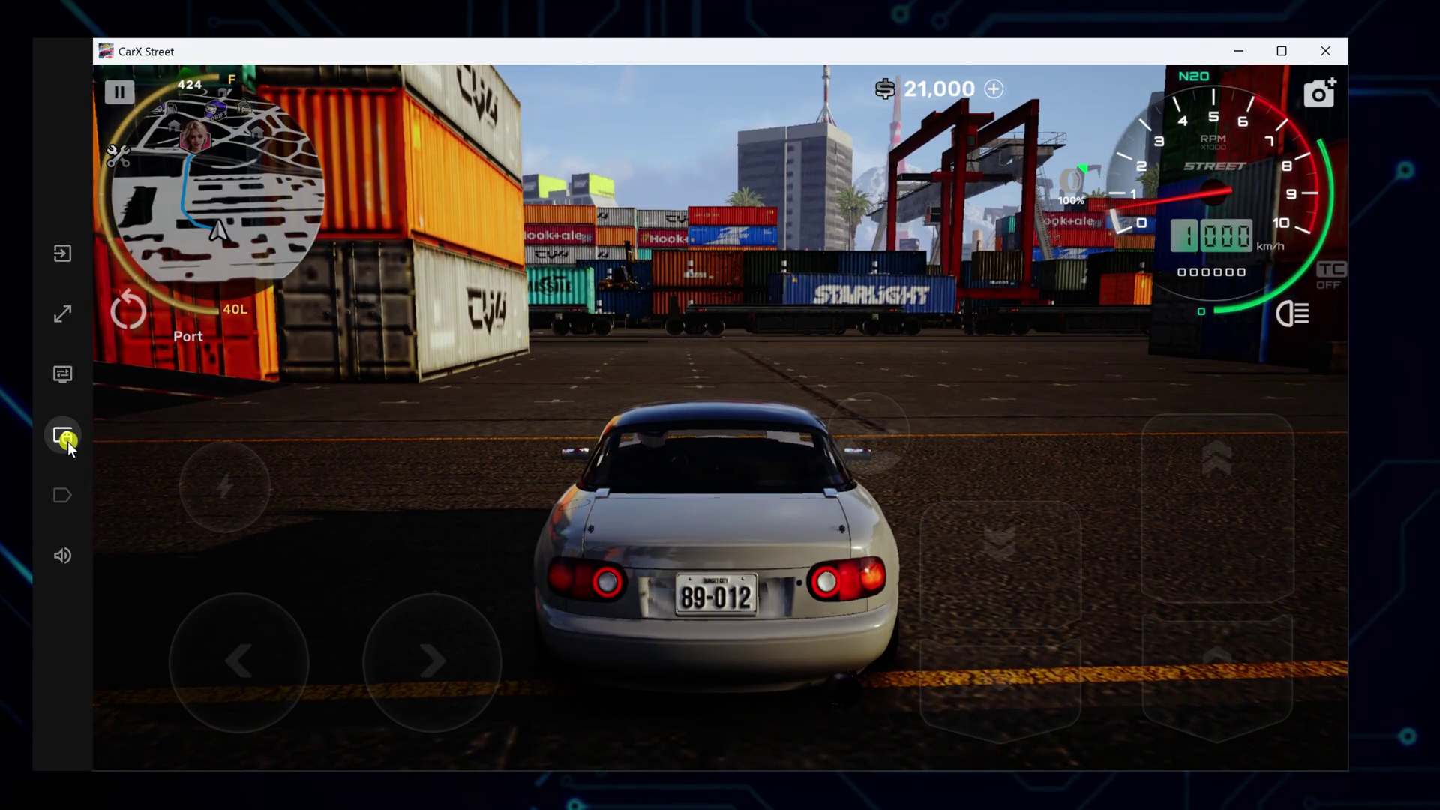
Step: Add a tap control bound to A over the steer-left button
{"action": "left_click", "coordinate": [66, 440]}
{"action": "left_click", "coordinate": [654, 290]}
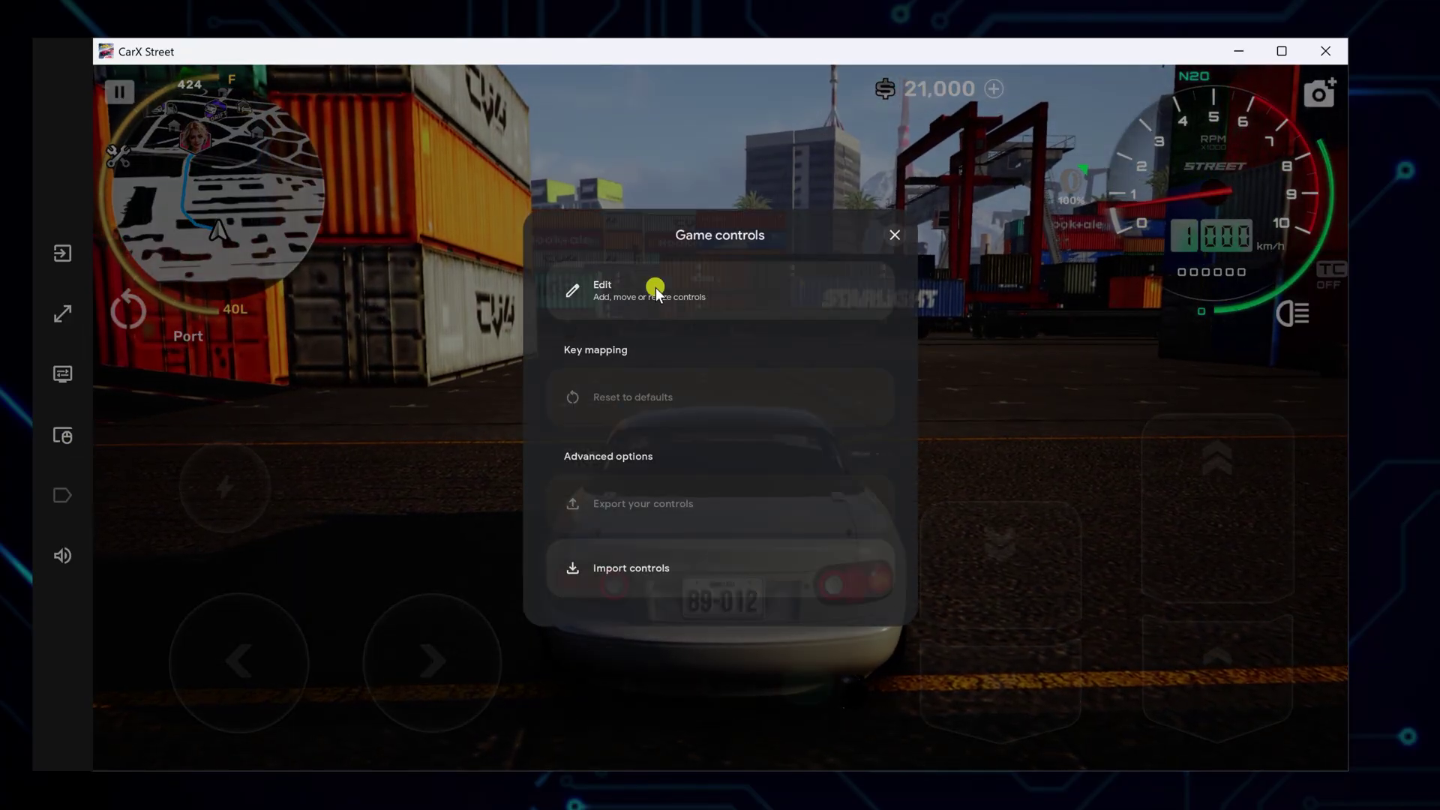
{"action": "left_click", "coordinate": [642, 687]}
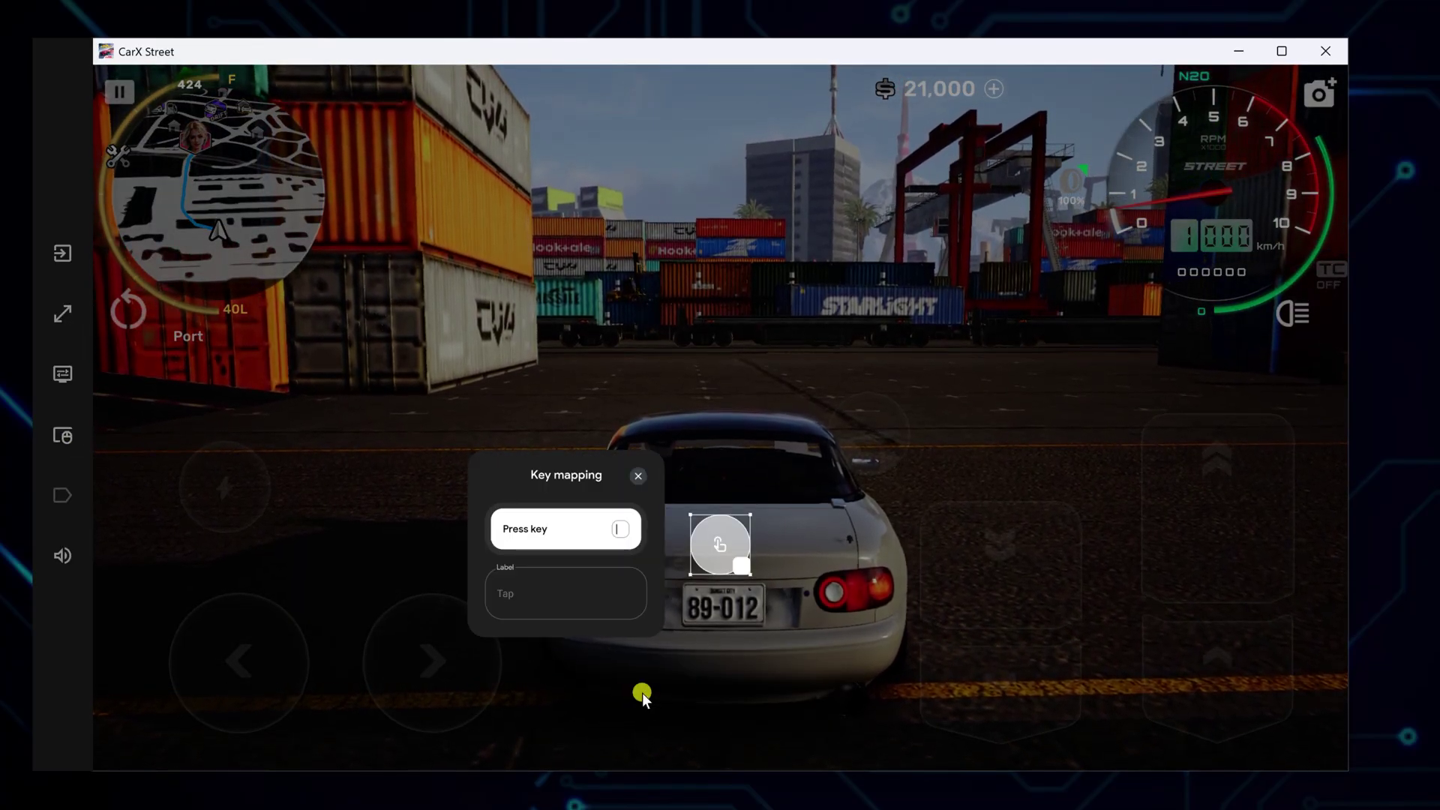
{"action": "mouse_move", "coordinate": [709, 558]}
{"action": "left_mouse_down"}
{"action": "mouse_move", "coordinate": [579, 603]}
{"action": "mouse_move", "coordinate": [231, 623]}
{"action": "left_mouse_up"}
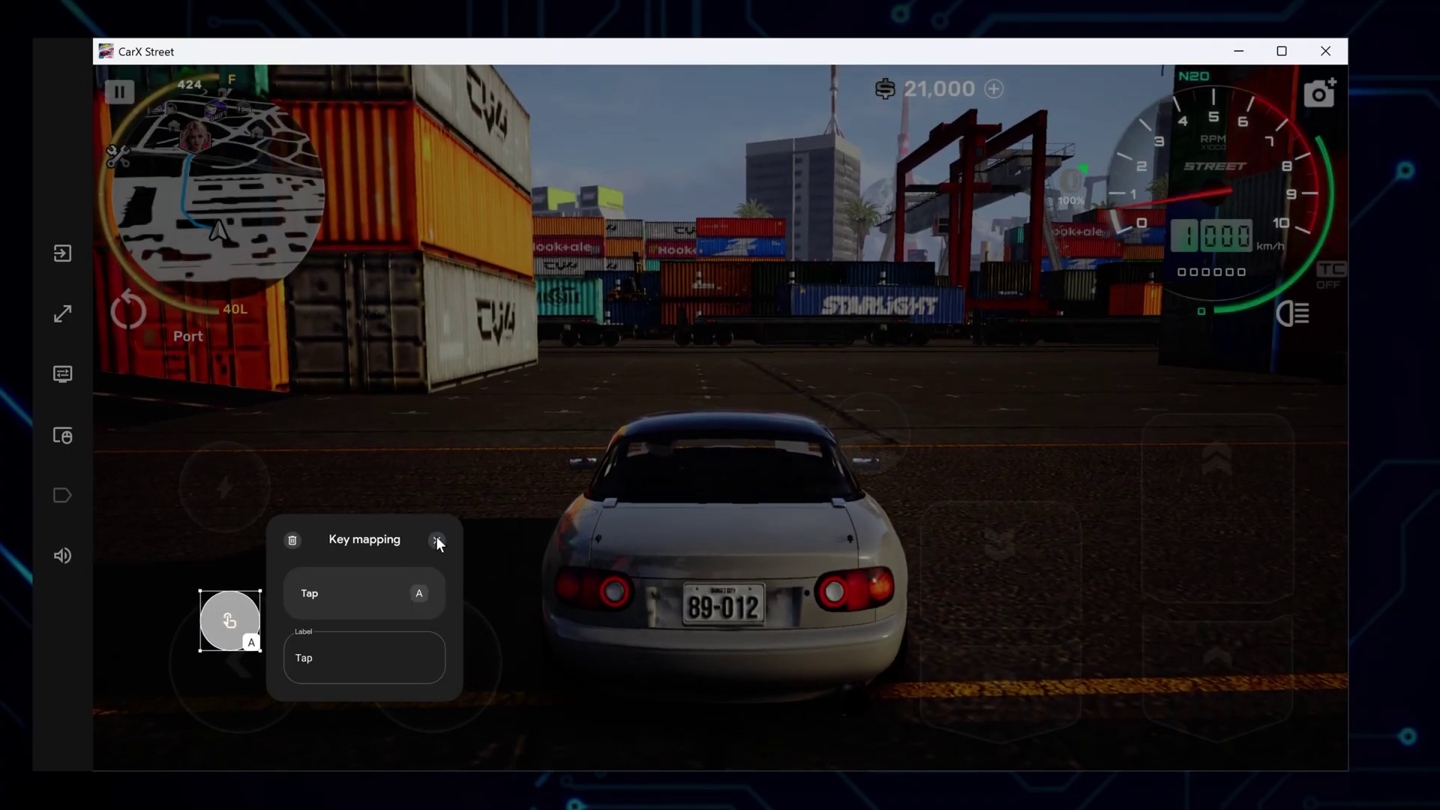
{"action": "double_click", "coordinate": [375, 656]}
{"action": "type", "text": "A"}
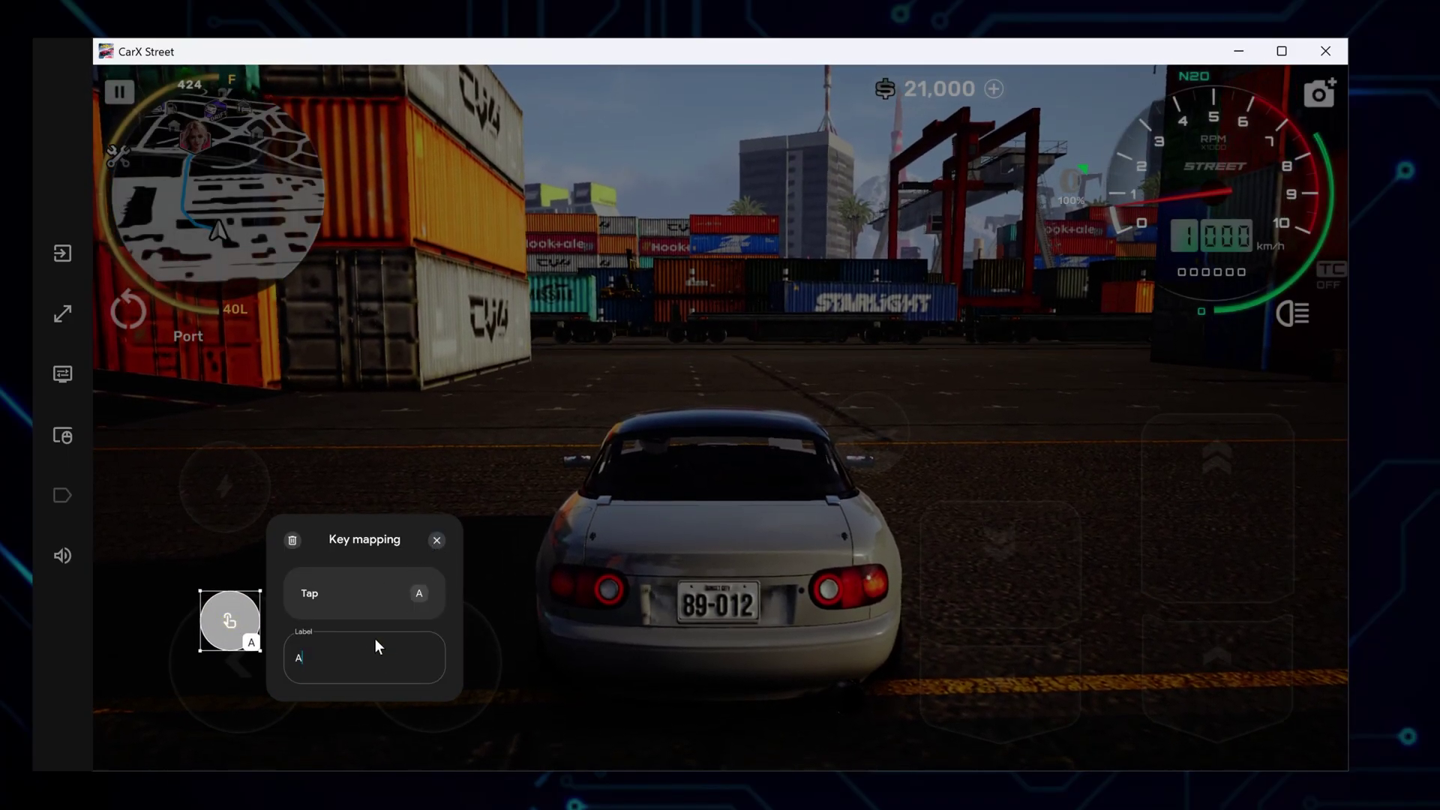
{"action": "left_click", "coordinate": [437, 540]}
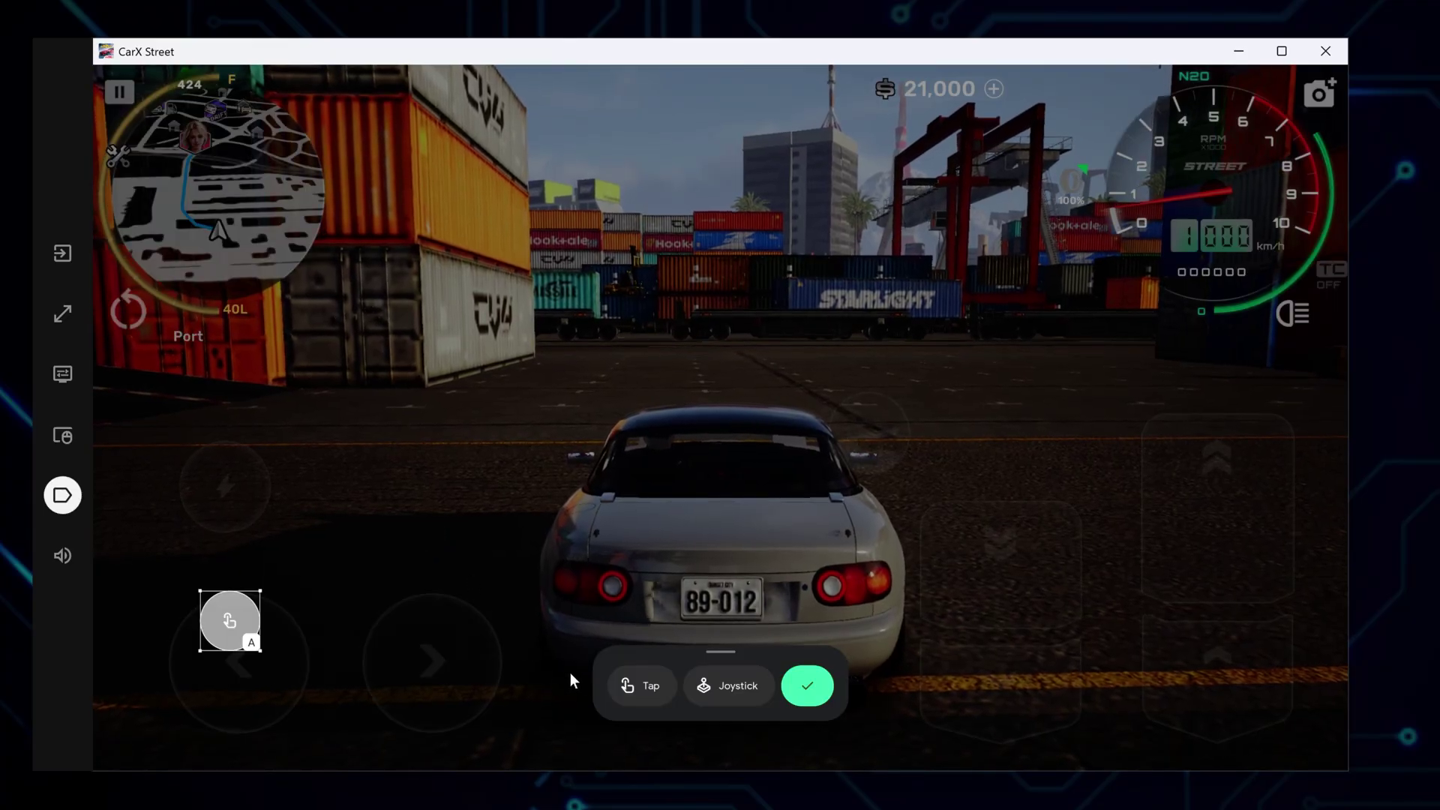
Step: Add a tap control bound to D over the steer-right button
{"action": "left_click", "coordinate": [640, 683]}
{"action": "key", "text": "d"}
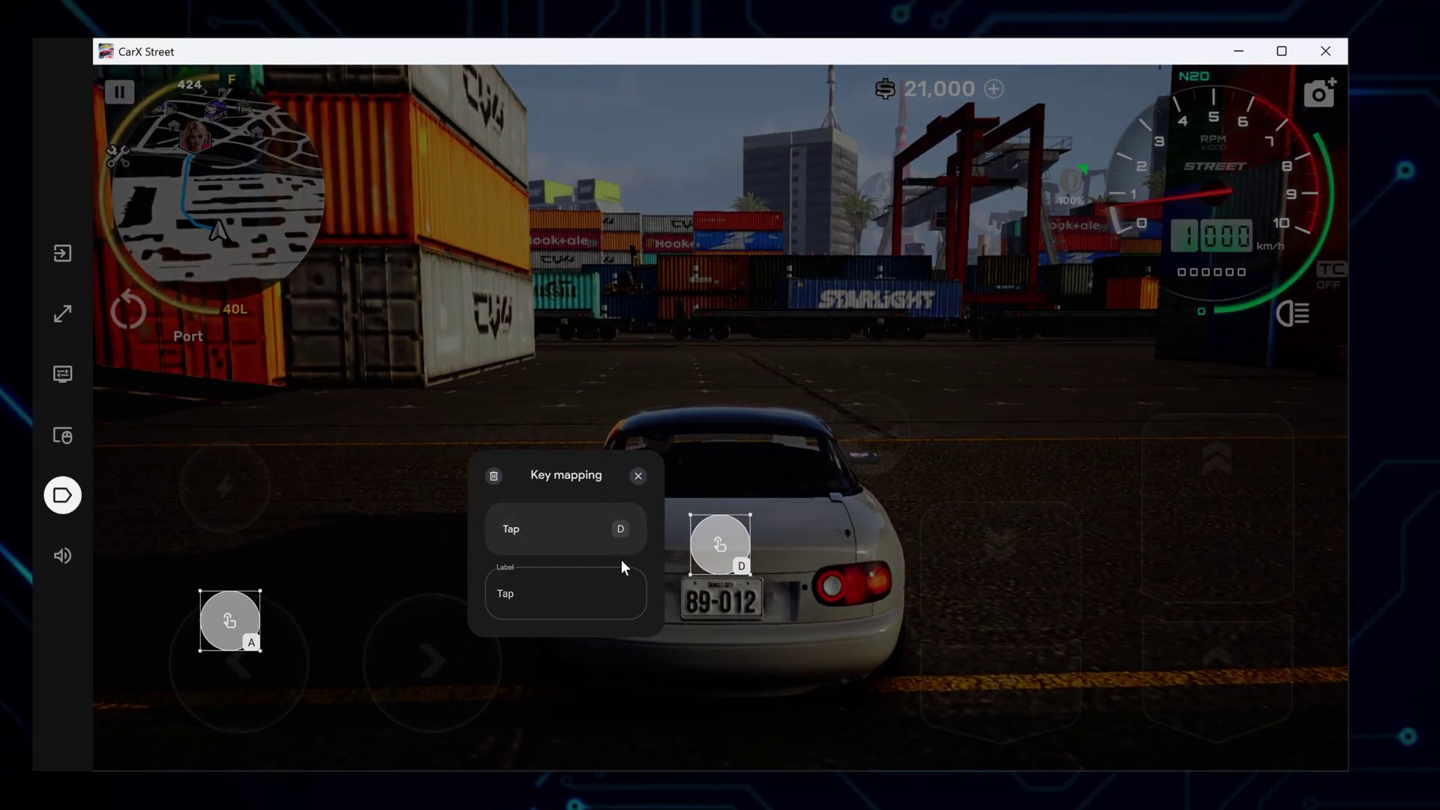
{"action": "left_click_drag", "start_coordinate": [704, 541], "coordinate": [393, 625]}
{"action": "left_click", "coordinate": [246, 663]}
{"action": "type", "text": "A"}
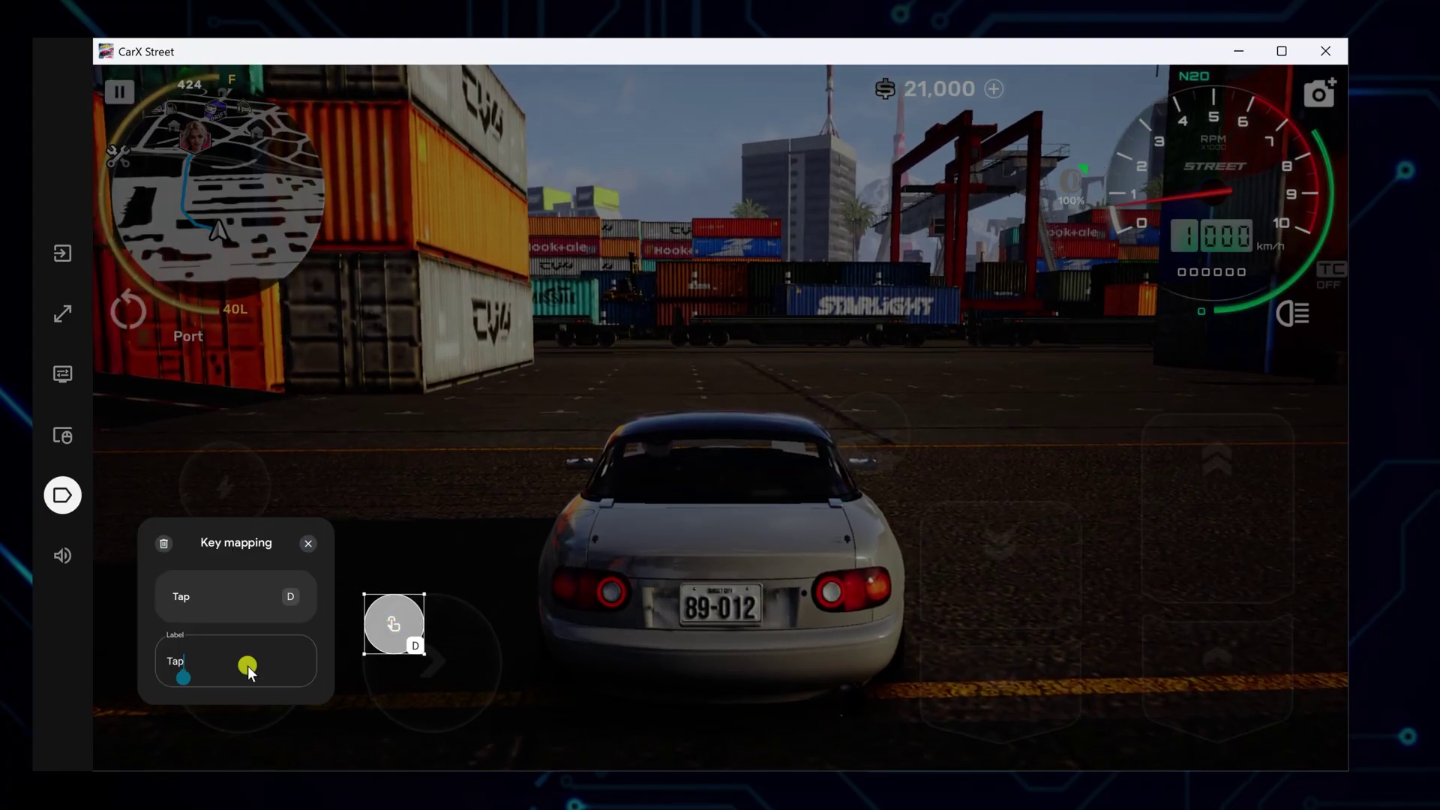
{"action": "double_click", "coordinate": [246, 665]}
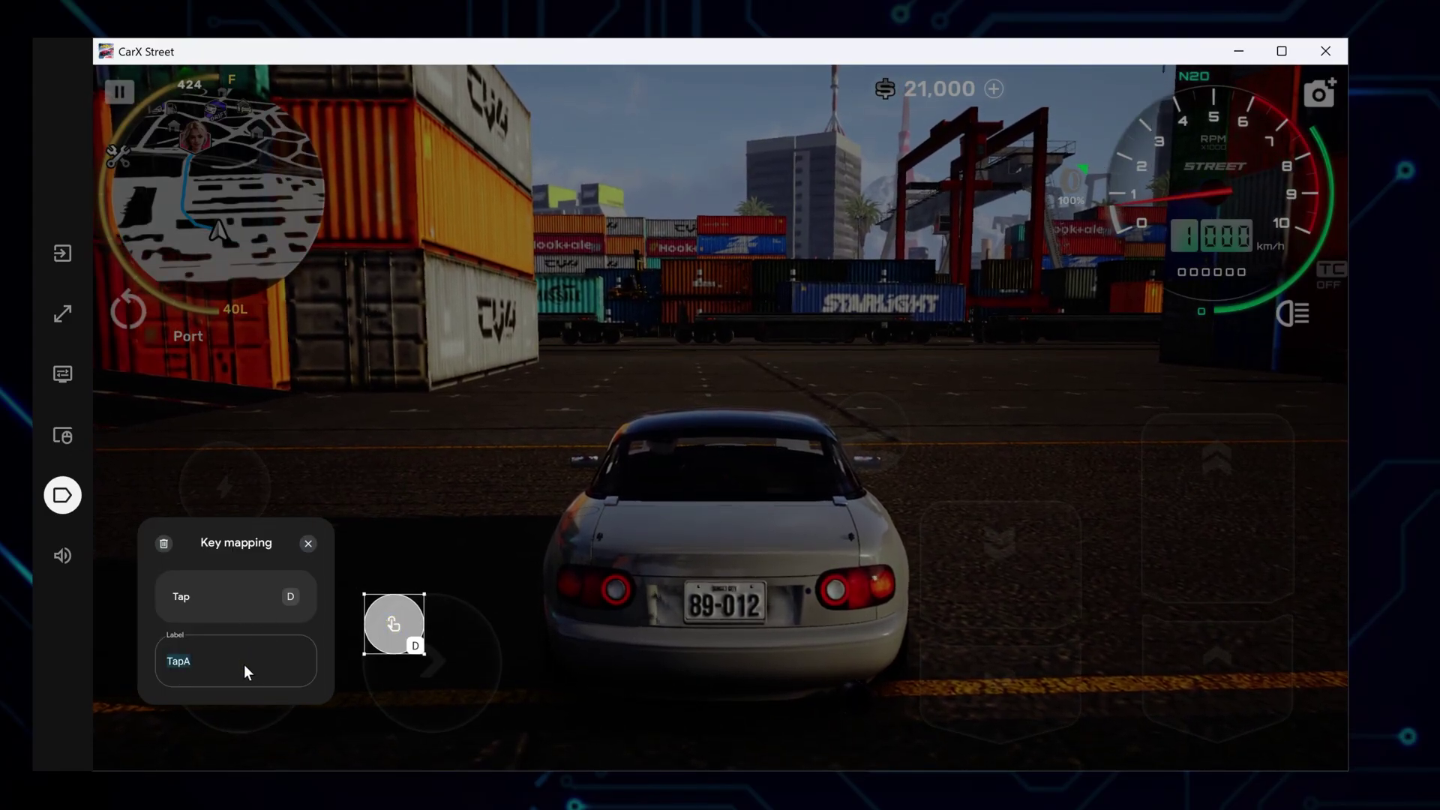
{"action": "left_click", "coordinate": [308, 543]}
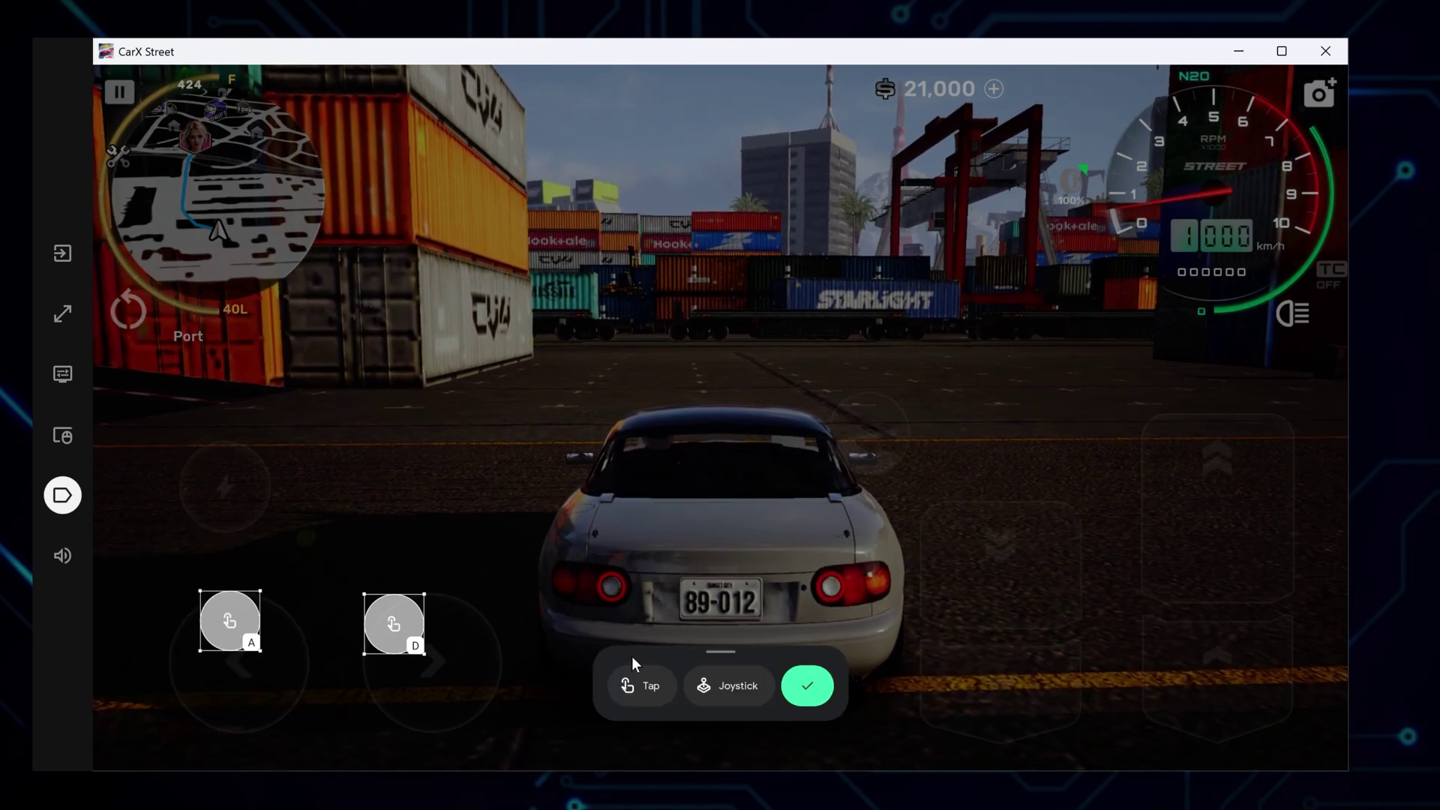
Step: Add a W control over the accelerate button and a Space control
{"action": "left_click", "coordinate": [641, 686]}
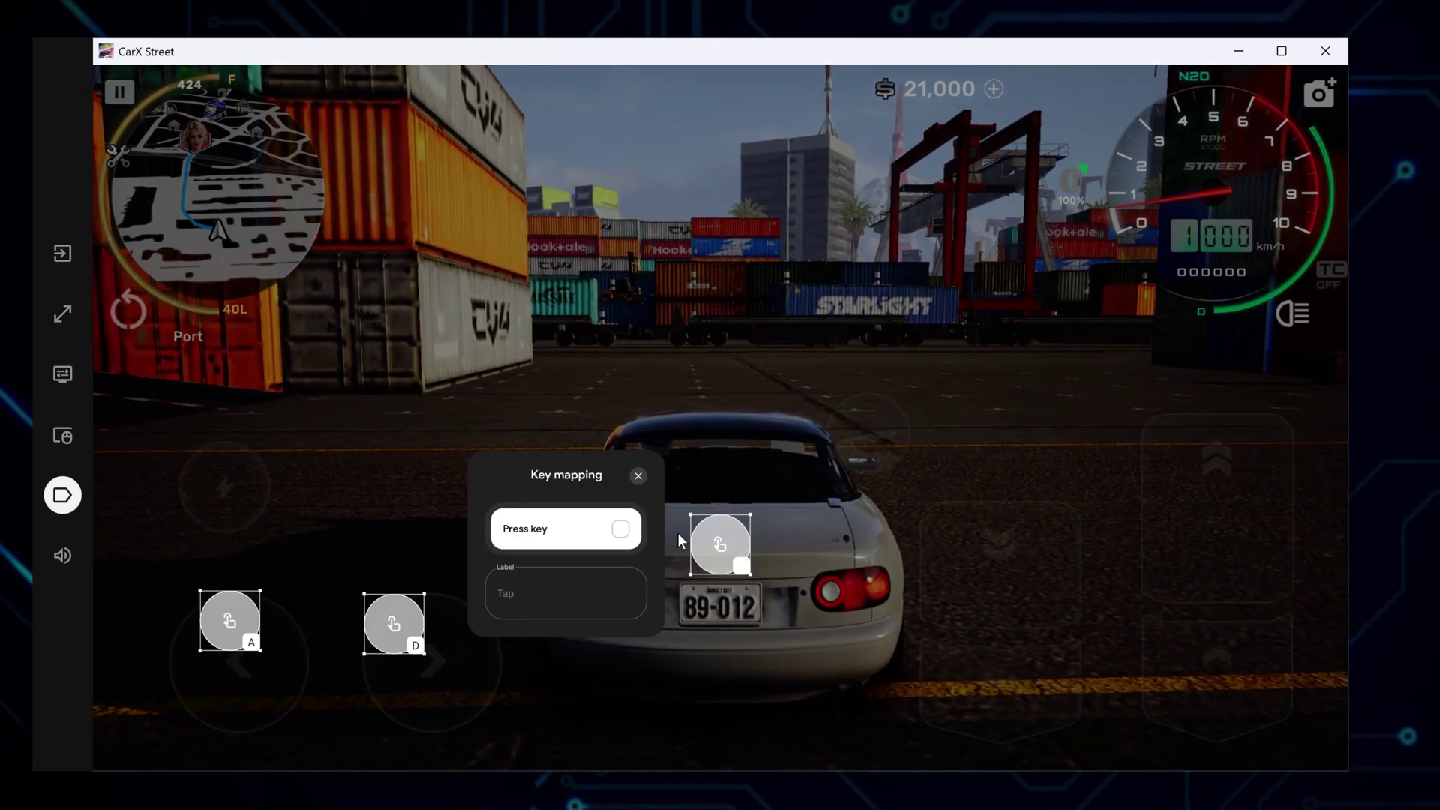
{"action": "key", "text": "shift"}
{"action": "left_click", "coordinate": [605, 528]}
{"action": "left_click", "coordinate": [597, 527]}
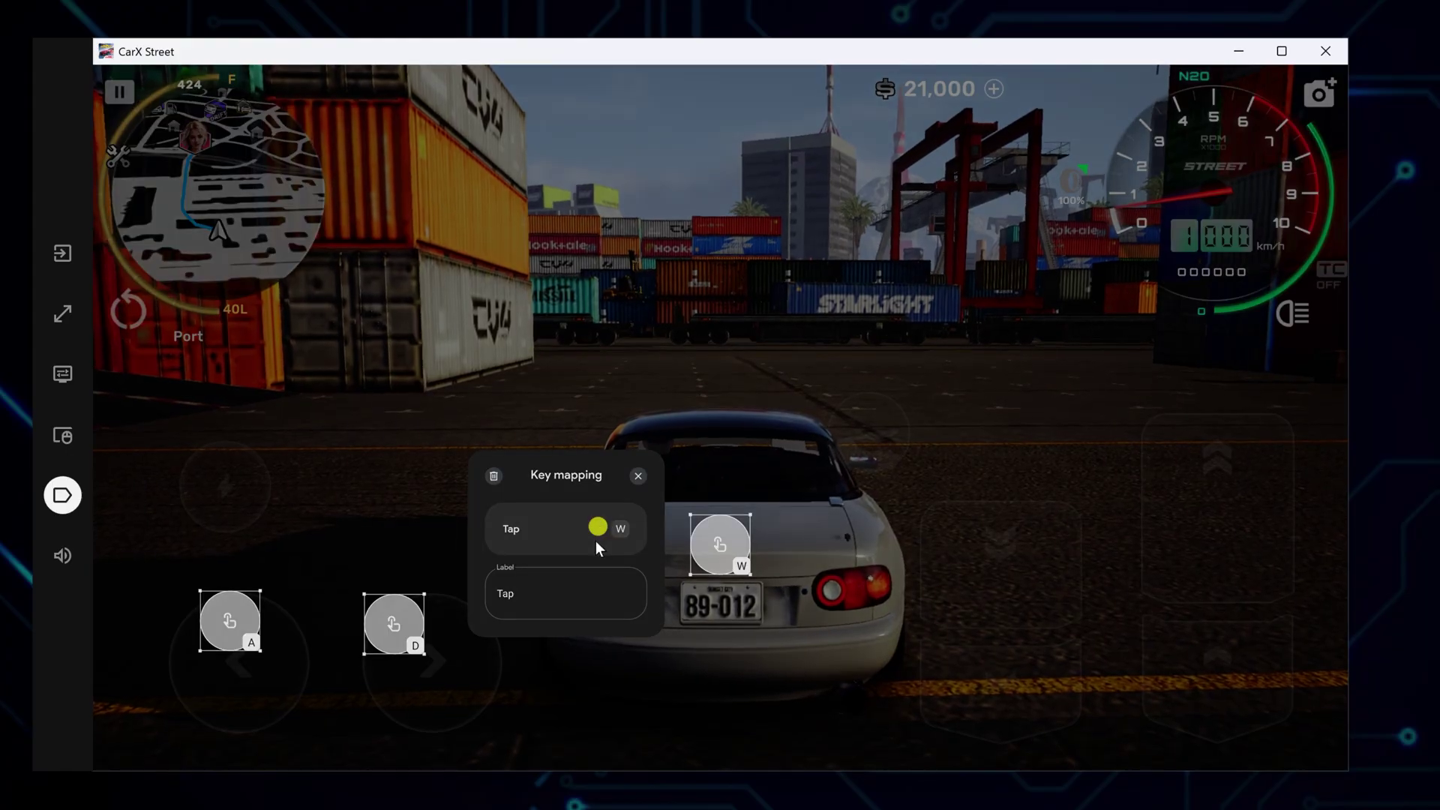
{"action": "key", "text": "w"}
{"action": "left_click_drag", "start_coordinate": [732, 557], "coordinate": [1176, 629]}
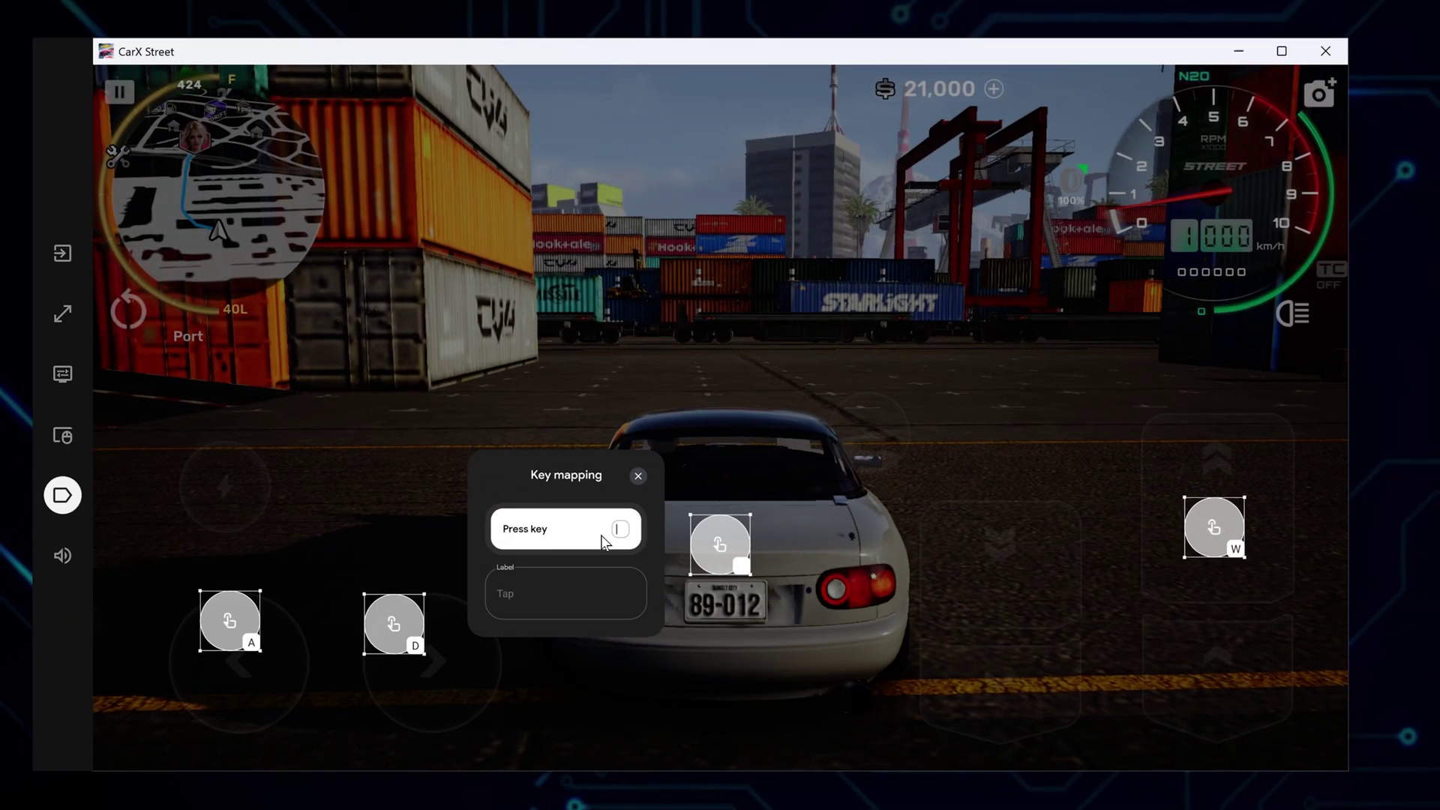
{"action": "key", "text": "space"}
{"action": "left_click_drag", "start_coordinate": [602, 587], "coordinate": [506, 592]}
{"action": "key", "text": "BackSpace"}
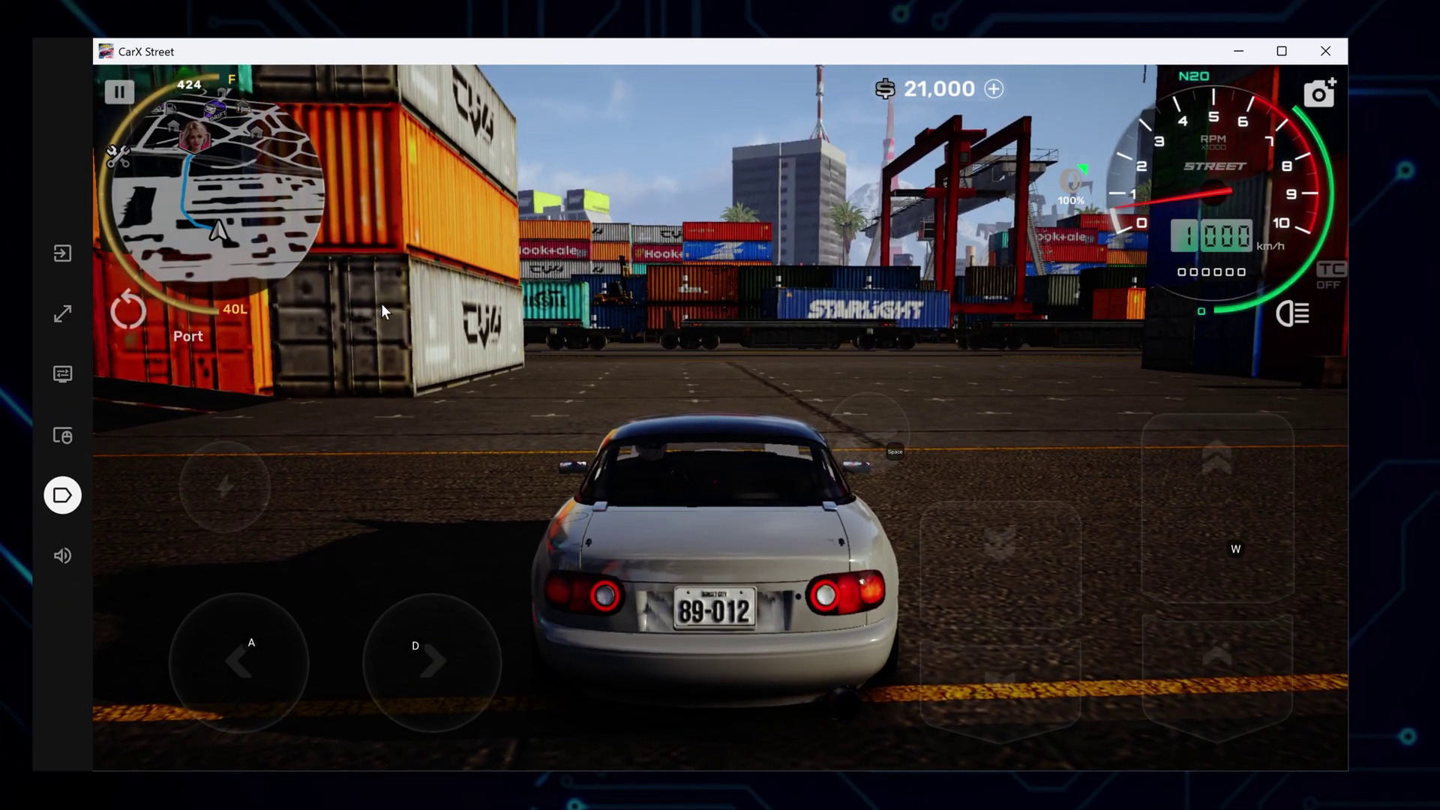
Step: Drive around the Port map with W, A and D, dismissing the Trick Point Counter popup
{"action": "key", "text": "d"}
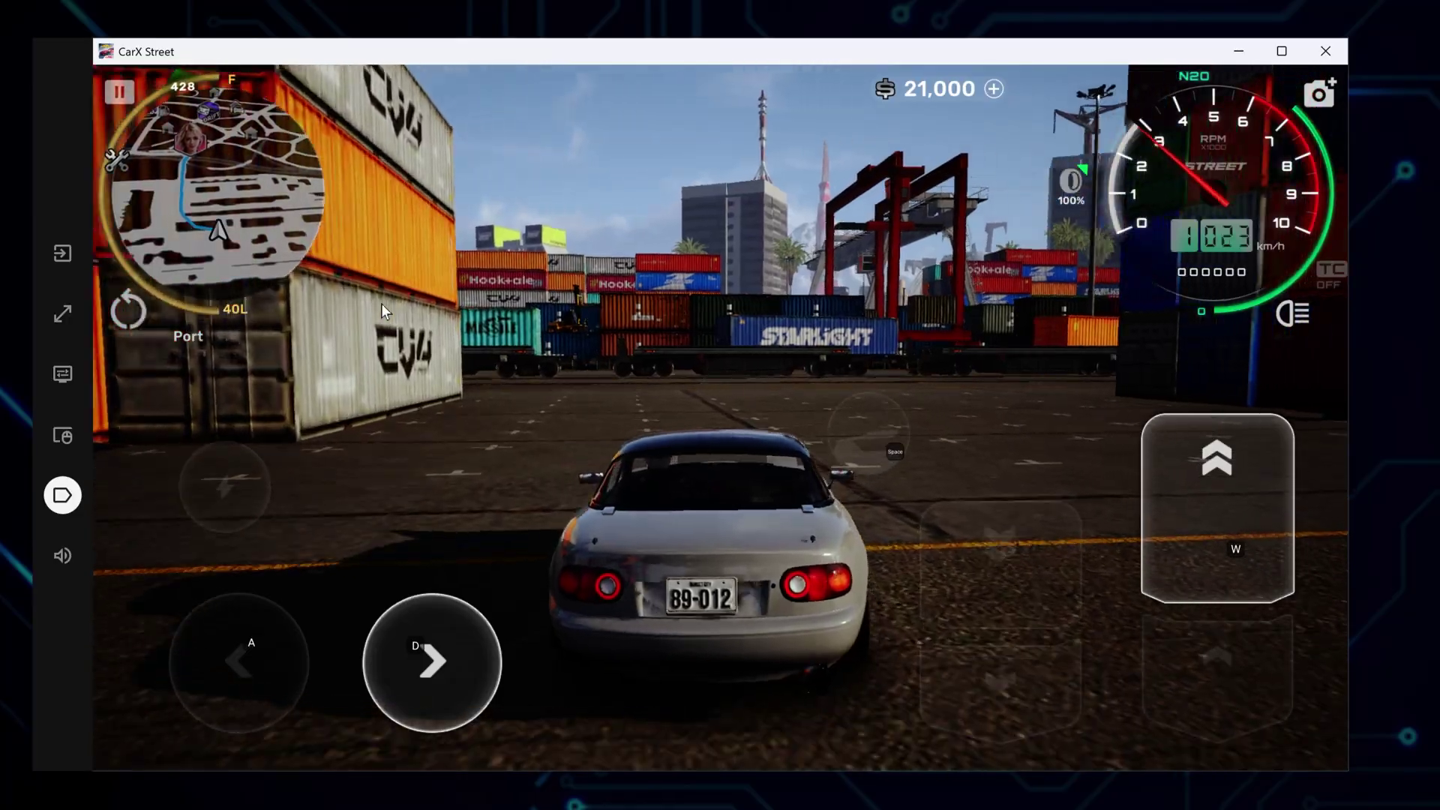
{"action": "key", "text": "a"}
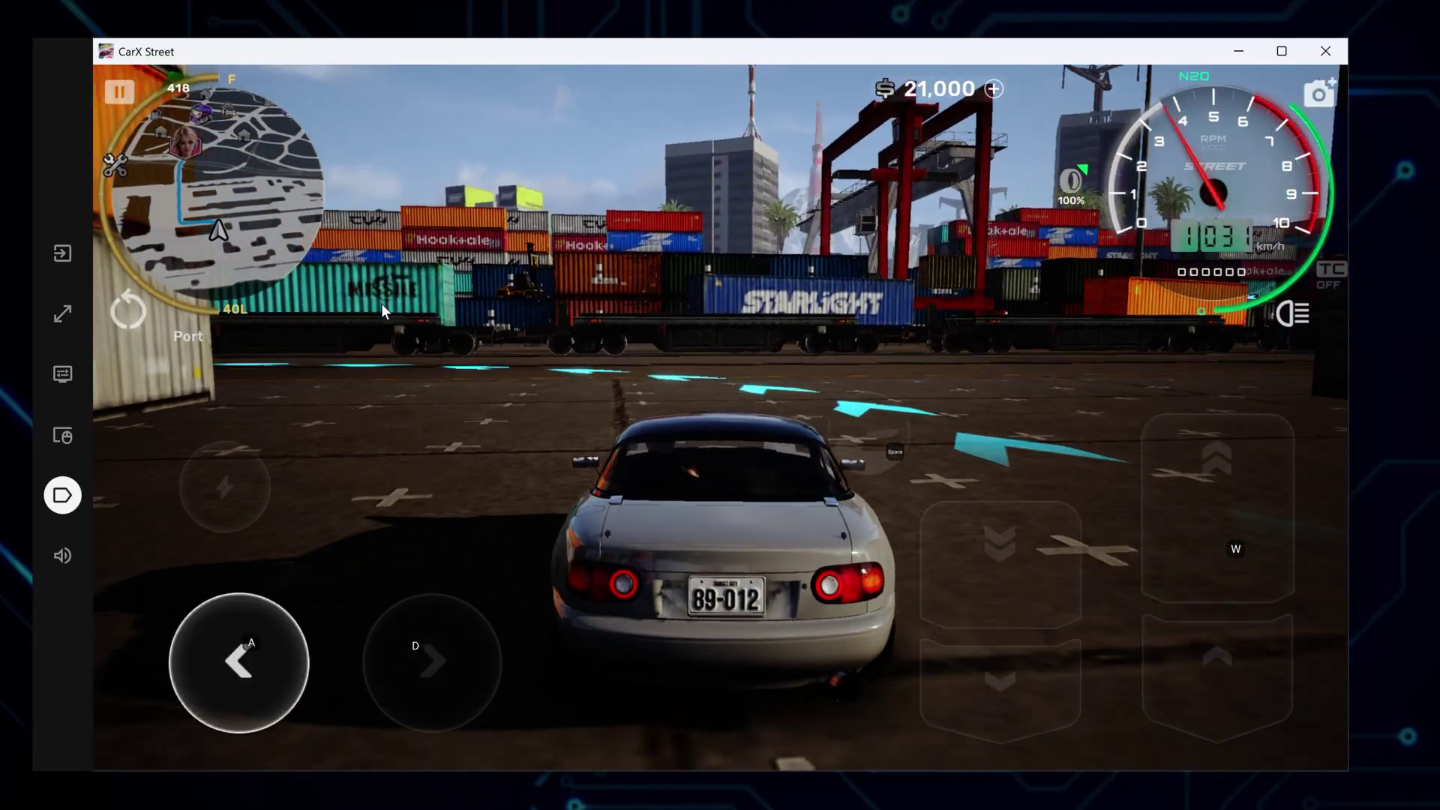
{"action": "key", "text": "w"}
{"action": "key", "text": "a"}
{"action": "key", "text": "a"}
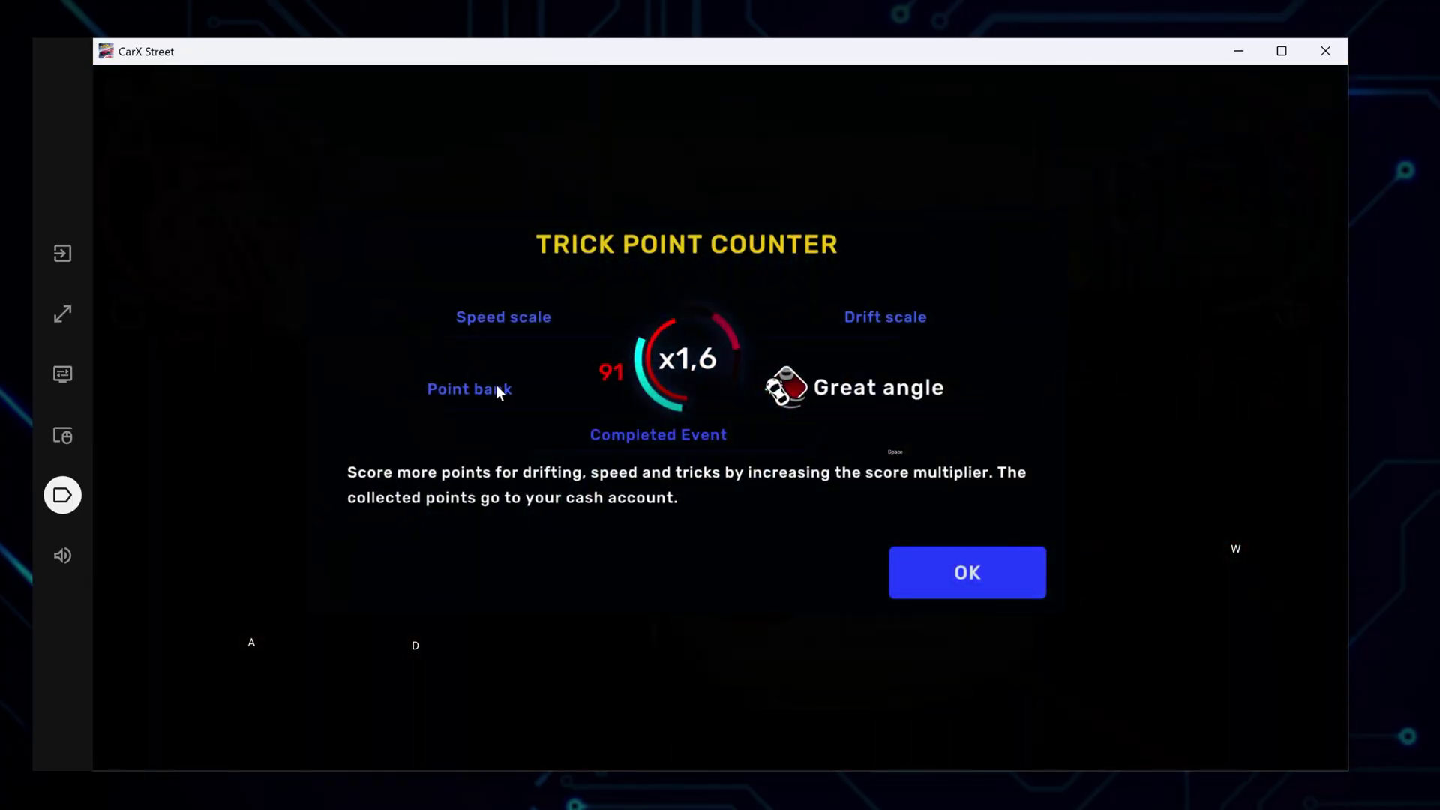
{"action": "left_click", "coordinate": [960, 570]}
{"action": "key", "text": "w"}
{"action": "key", "text": "a"}
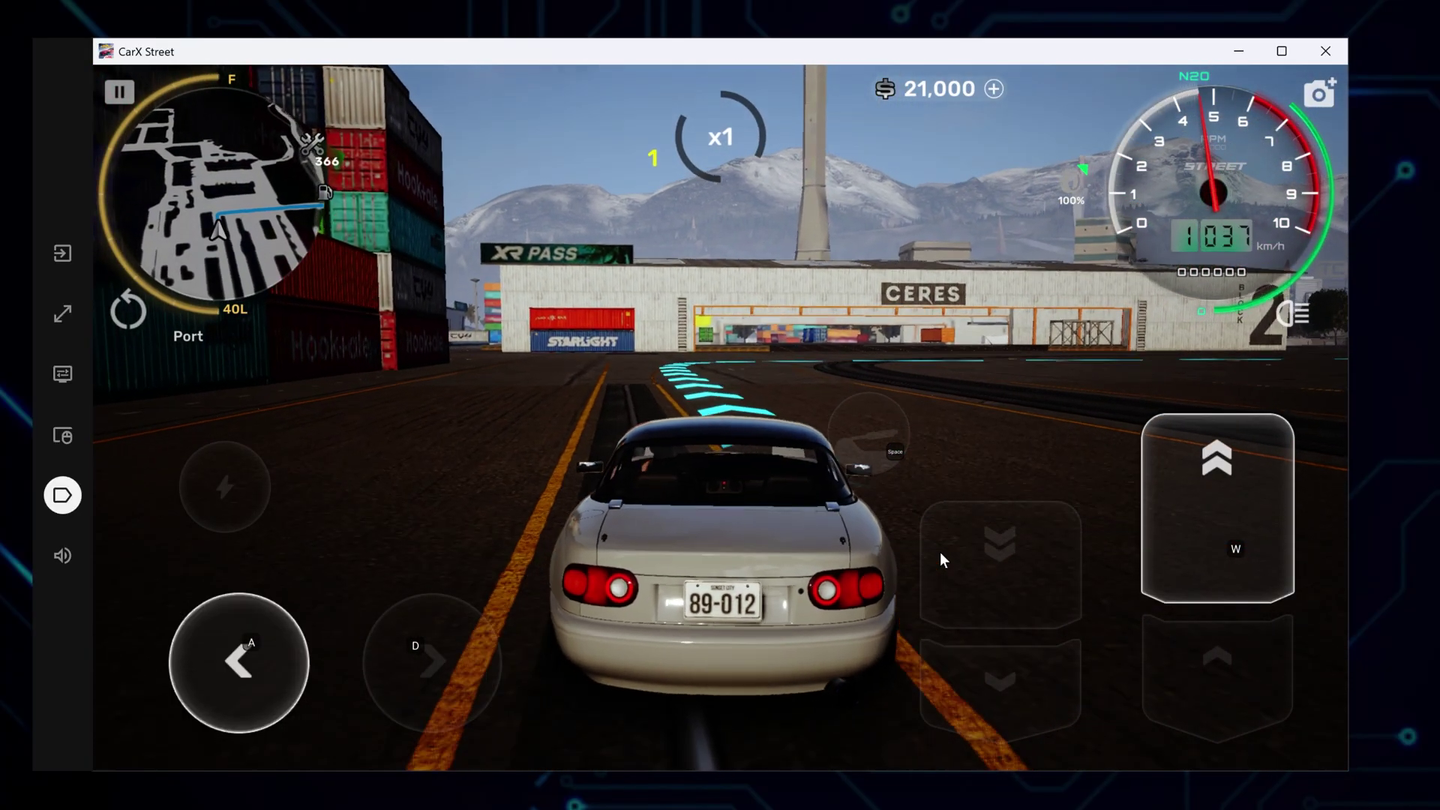
{"action": "key", "text": "a"}
{"action": "key", "text": "d"}
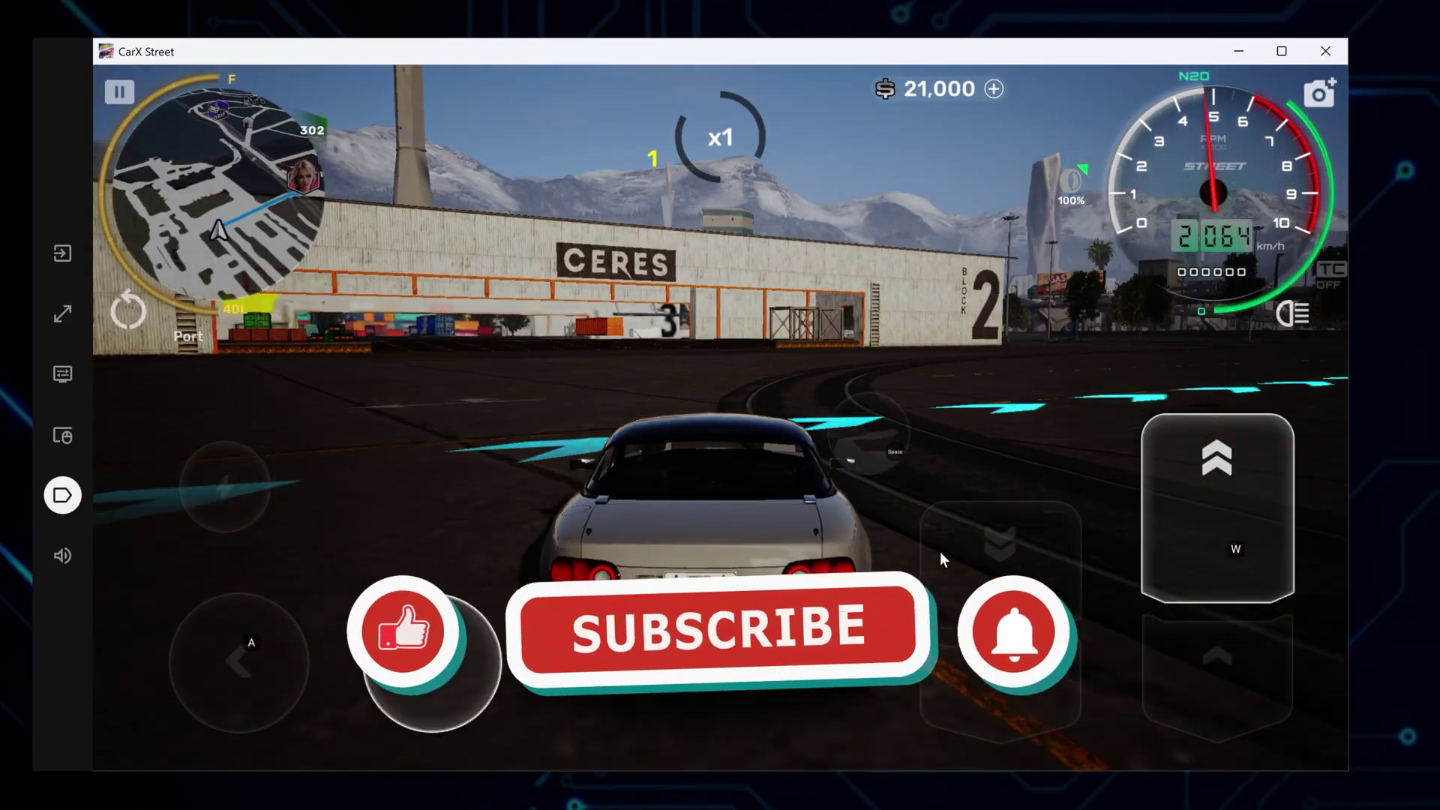
{"action": "key", "text": "w"}
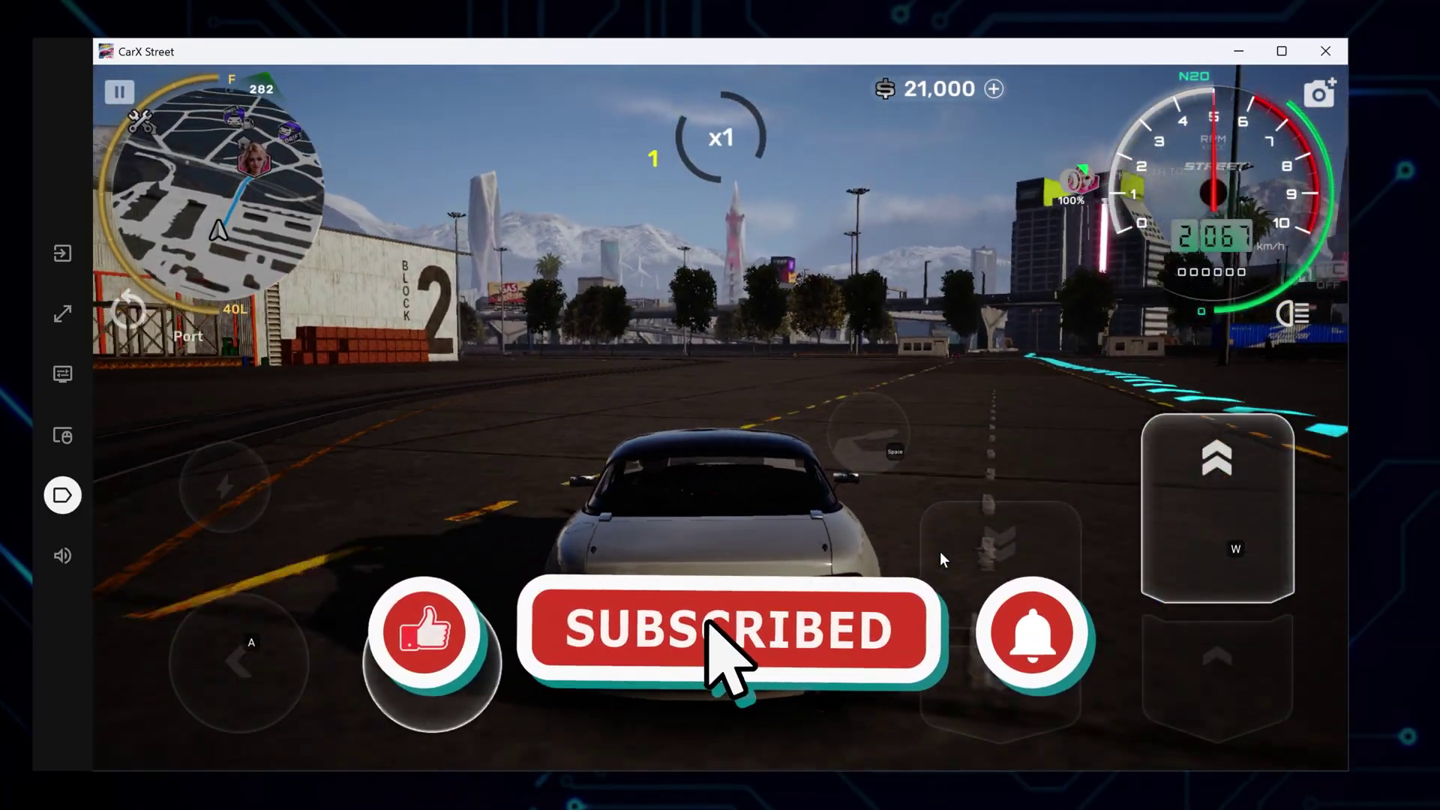